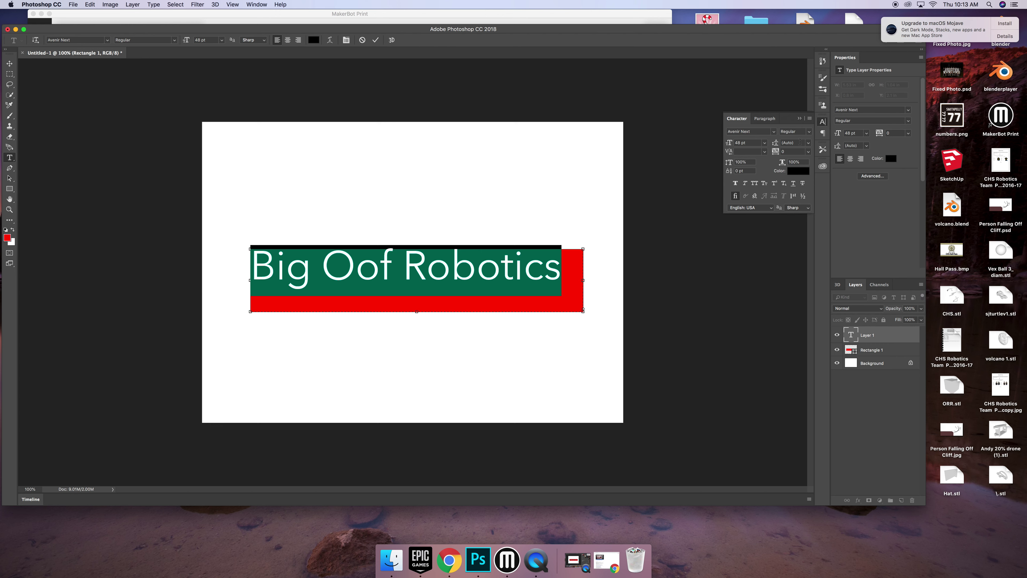
# Set the leading of the "Big Oof Robotics" text to 48 pt.
pyautogui.click(809, 143)
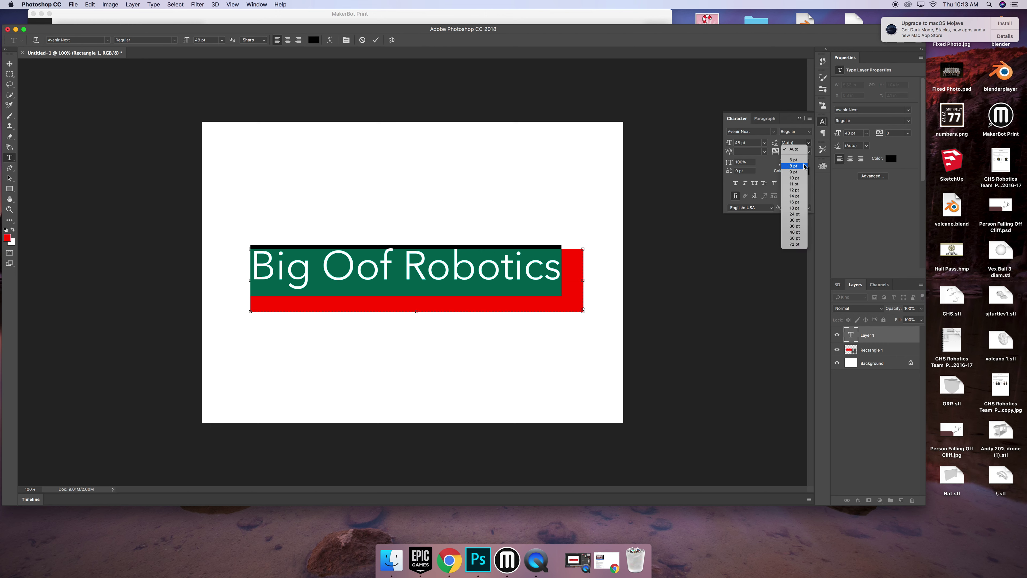
pyautogui.click(798, 204)
pyautogui.click(809, 142)
pyautogui.click(792, 233)
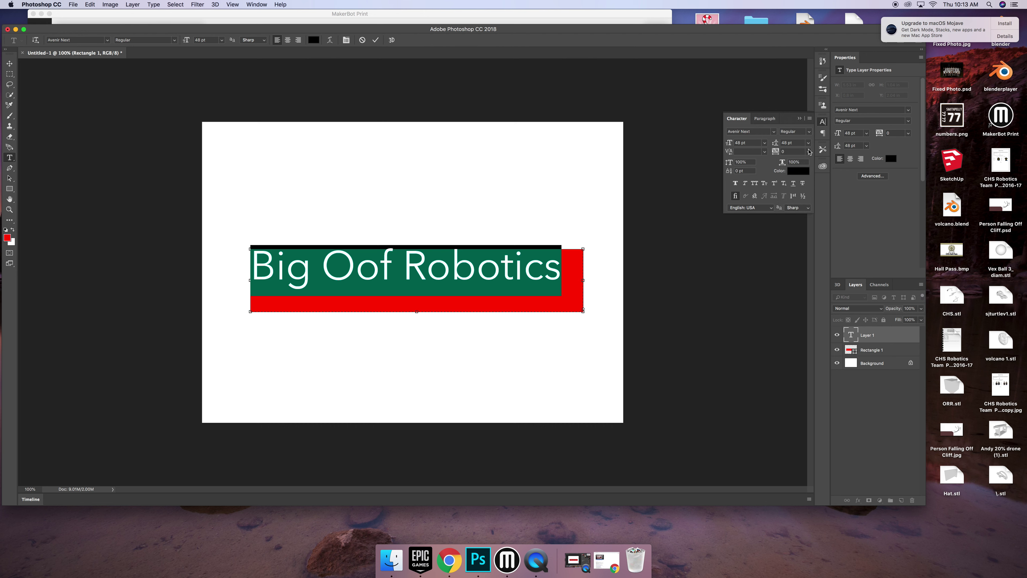
# Try font sizes of 60 pt and 55 pt on the whole "Big Oof Robotics" text.
pyautogui.click(508, 280)
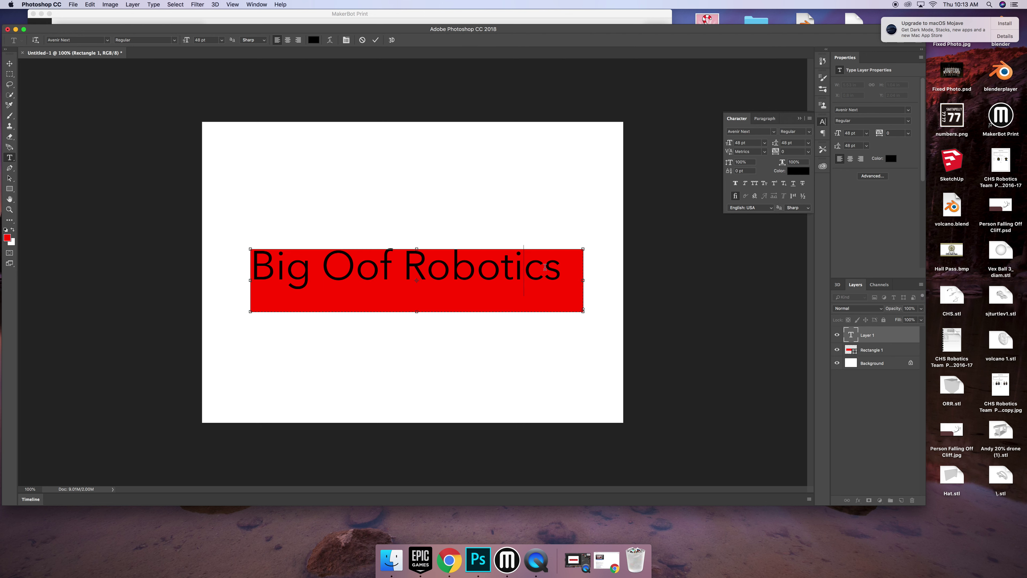
pyautogui.doubleClick(508, 280)
pyautogui.press('super+a')
pyautogui.click(222, 41)
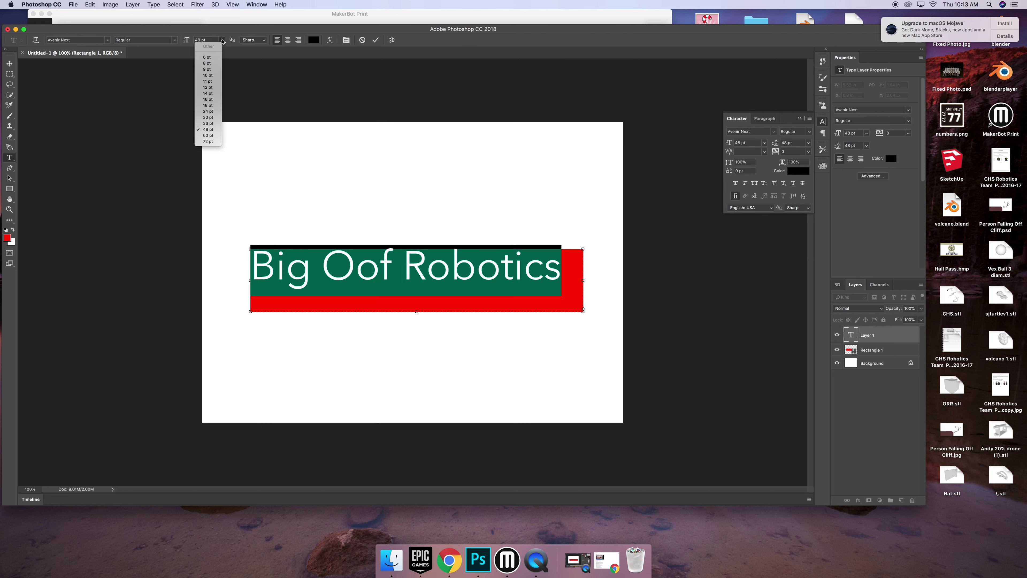
pyautogui.click(206, 135)
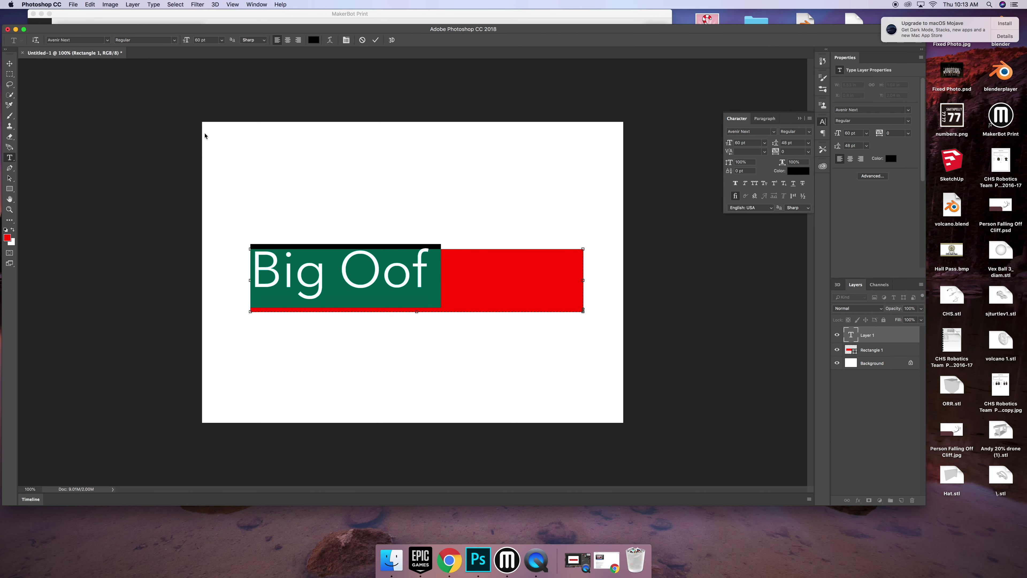
pyautogui.moveTo(202, 41); pyautogui.dragTo(195, 41)
pyautogui.write('55')
pyautogui.press('Return')
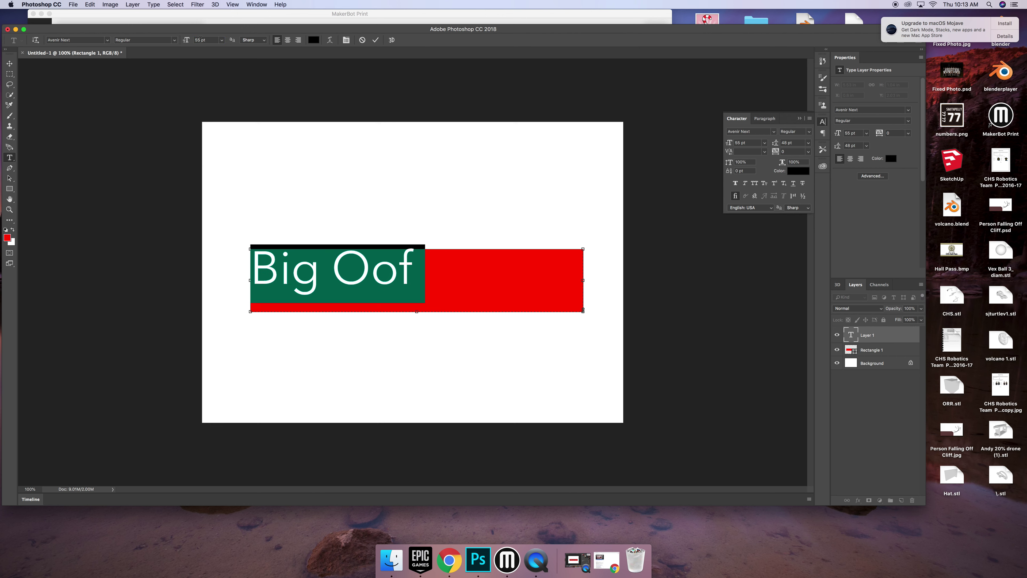
# Try smaller font sizes of 54, 53 and 52 pt to fit the text on one line.
pyautogui.click(198, 40)
pyautogui.write('54')
pyautogui.press('Return')
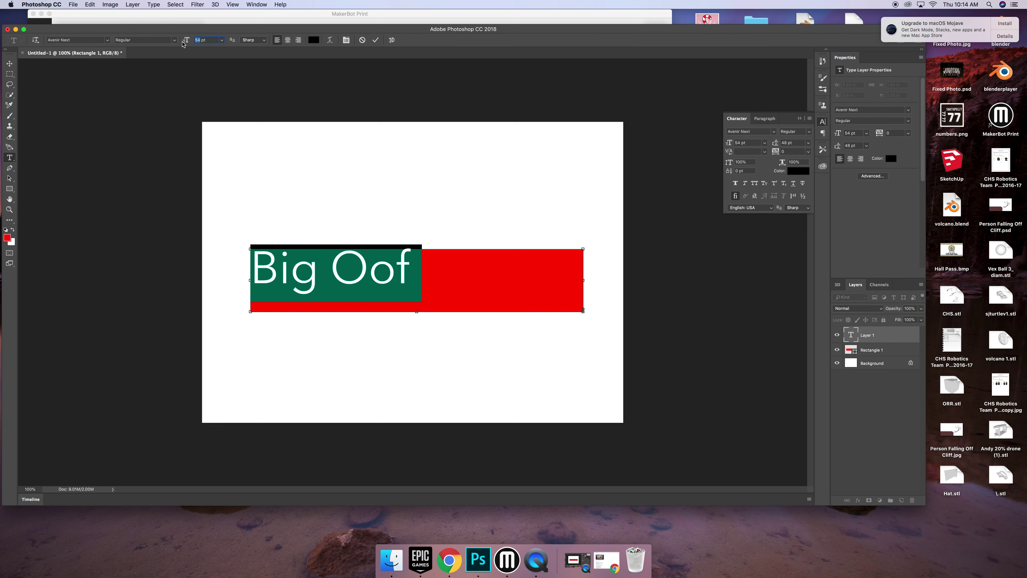
pyautogui.write('3')
pyautogui.press('Return')
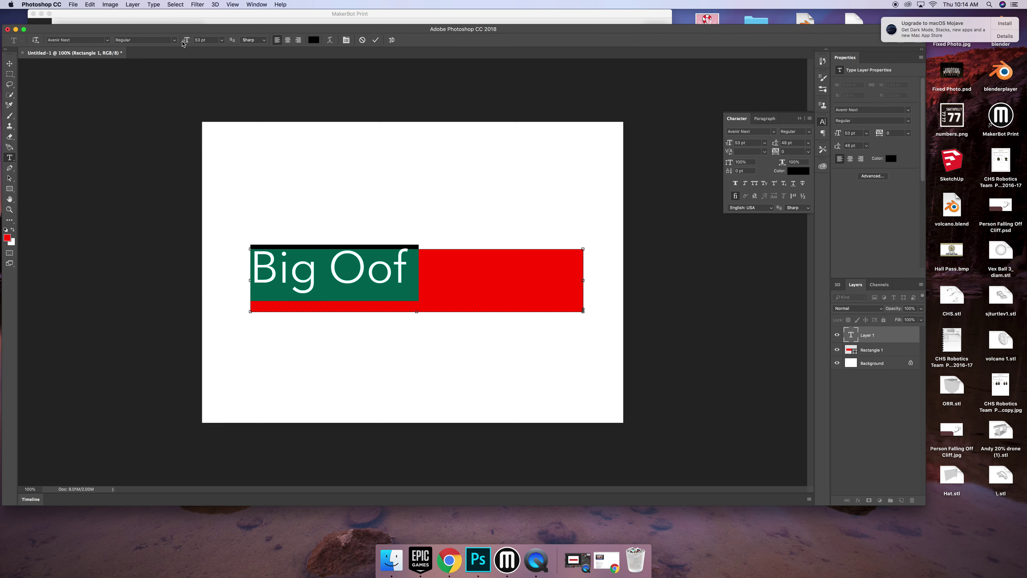
pyautogui.click(199, 38)
pyautogui.click(200, 40)
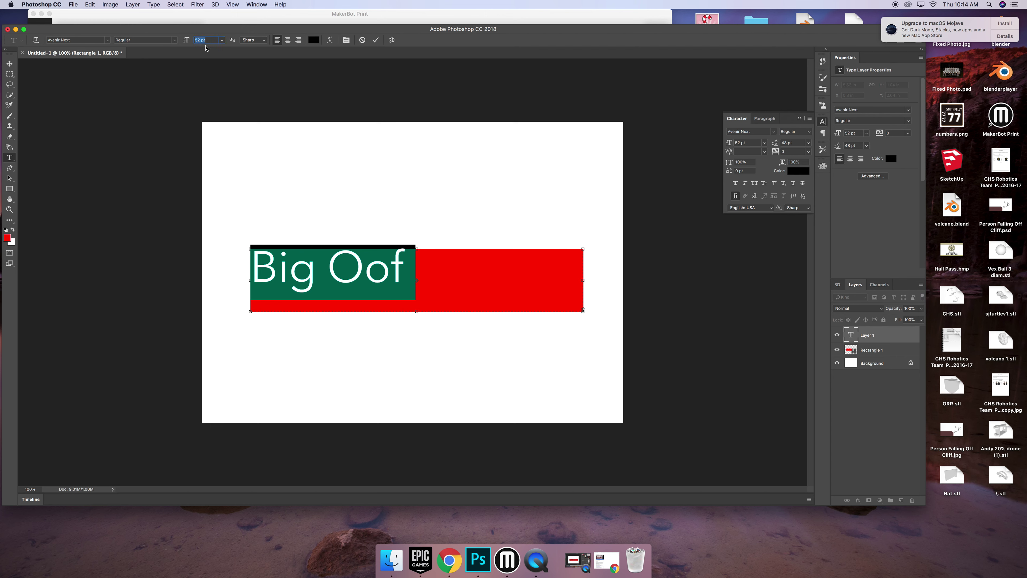
# Reduce the text to 50 pt and fine-tune its font size to 51 pt.
pyautogui.write('50')
pyautogui.press('Return')
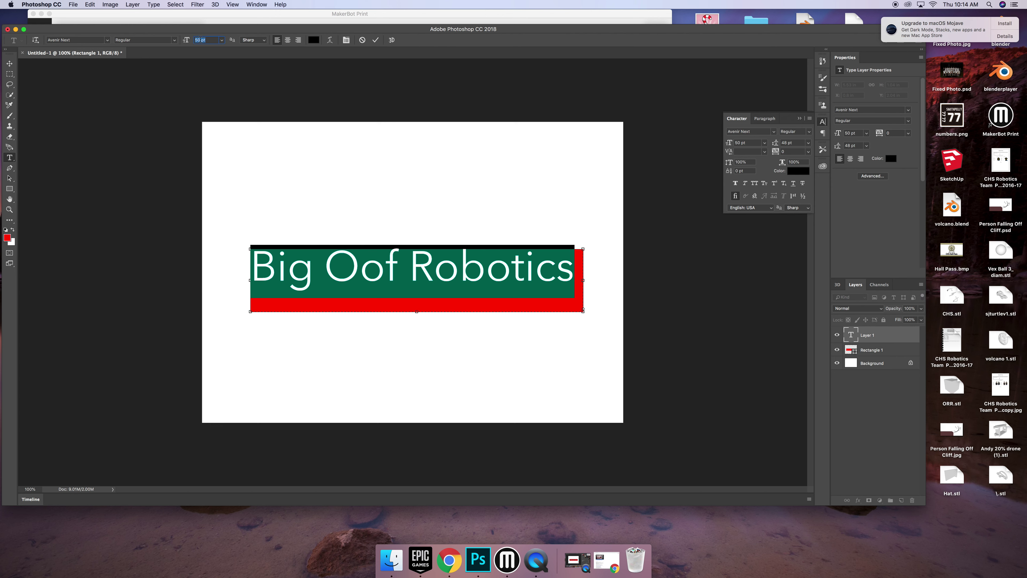
pyautogui.press('Return')
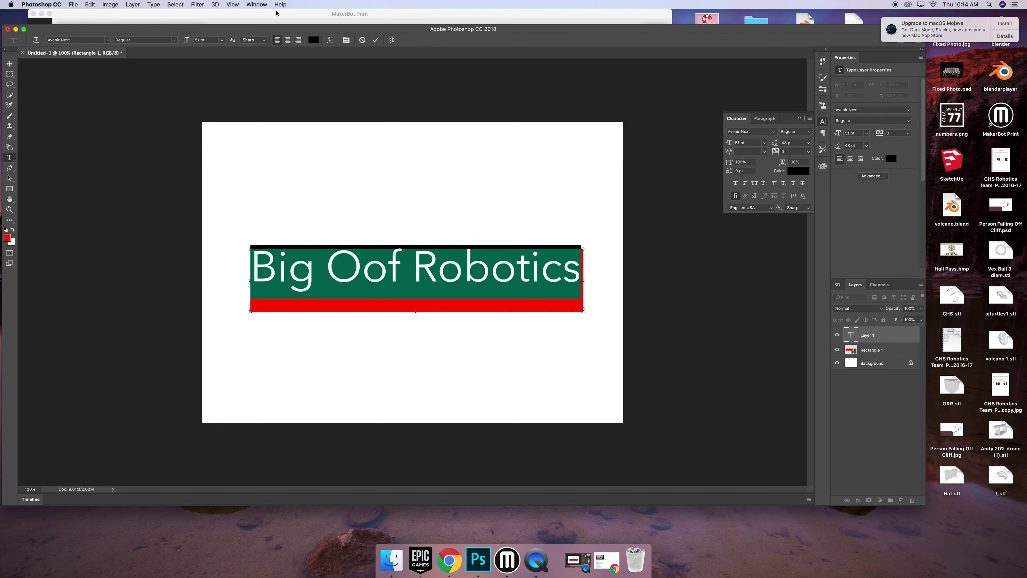
# Move the "Big Oof Robotics" text down so it sits vertically centred on the red rectangle.
pyautogui.click(421, 272)
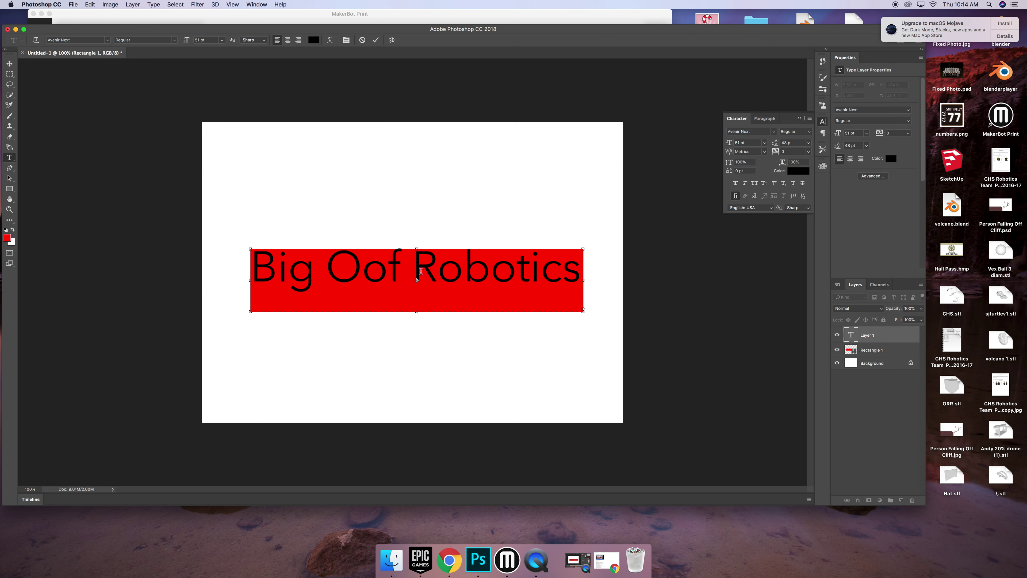
pyautogui.click(9, 63)
pyautogui.moveTo(423, 287); pyautogui.dragTo(422, 298)
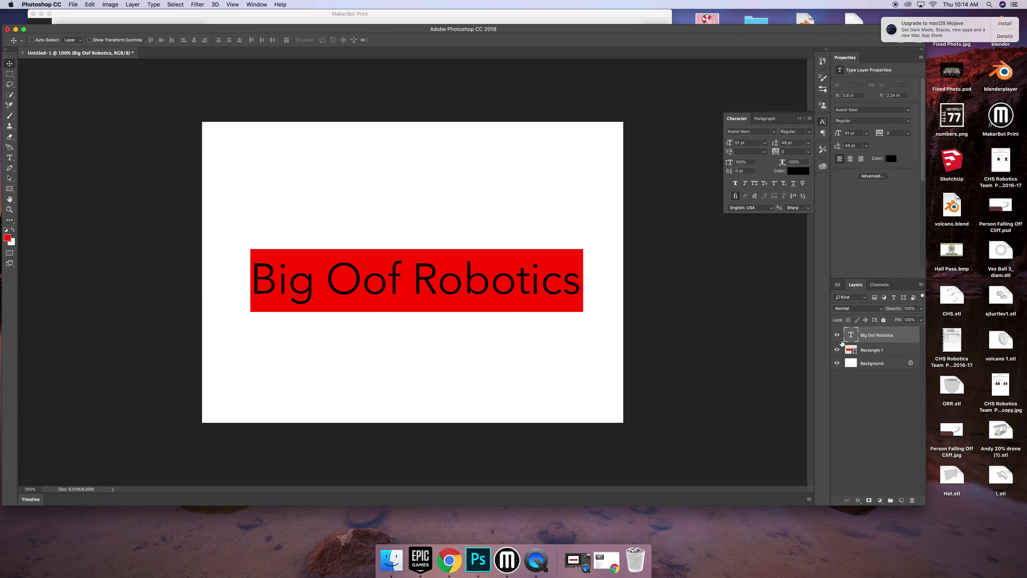
pyautogui.click(837, 334)
pyautogui.click(868, 351)
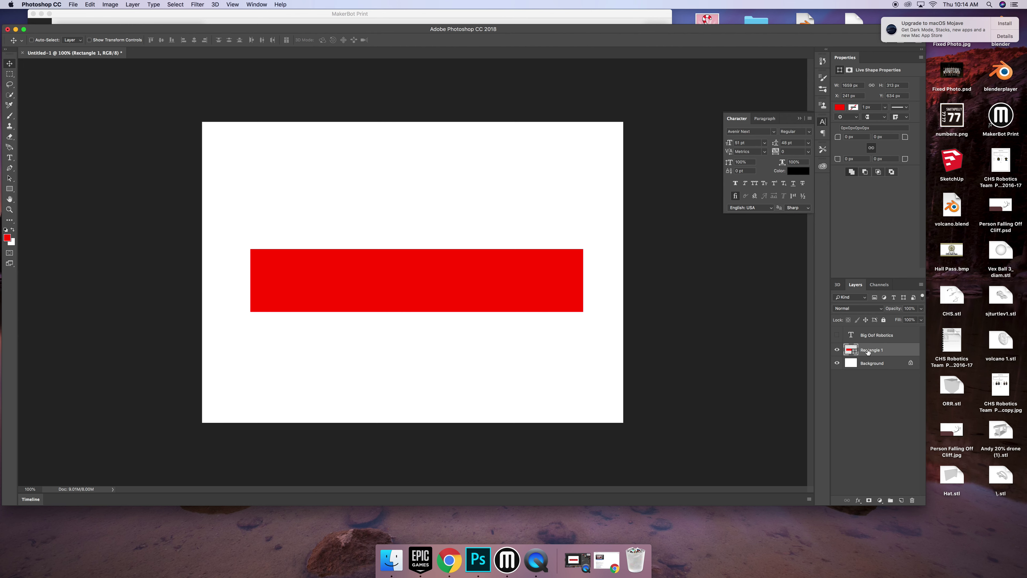
pyautogui.click(9, 157)
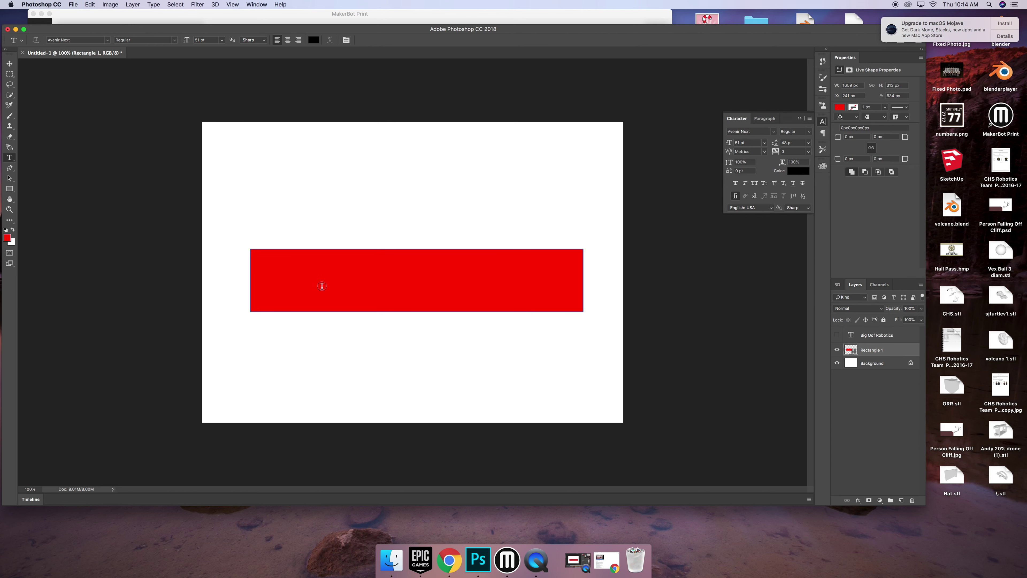
pyautogui.click(322, 286)
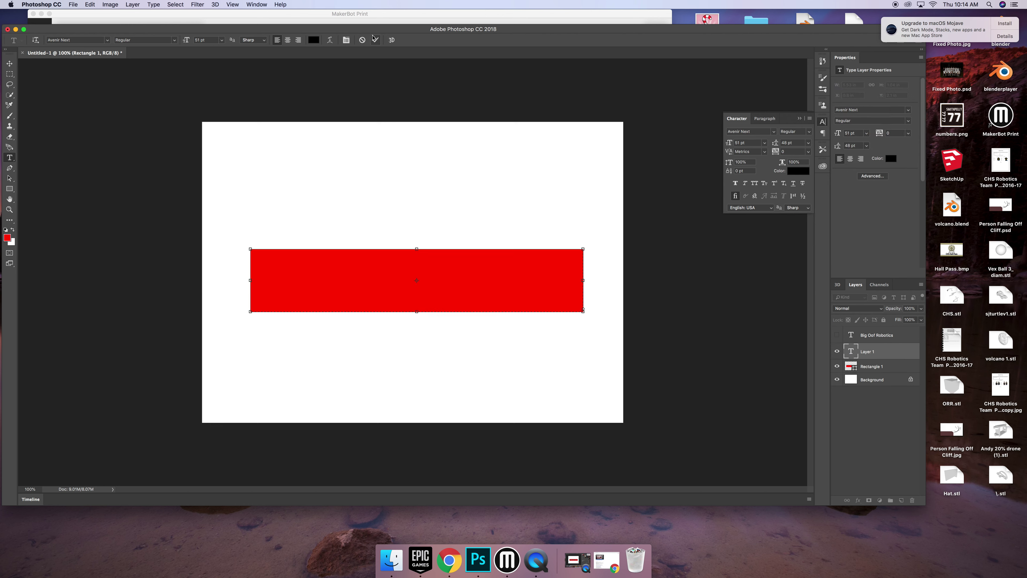
pyautogui.click(363, 40)
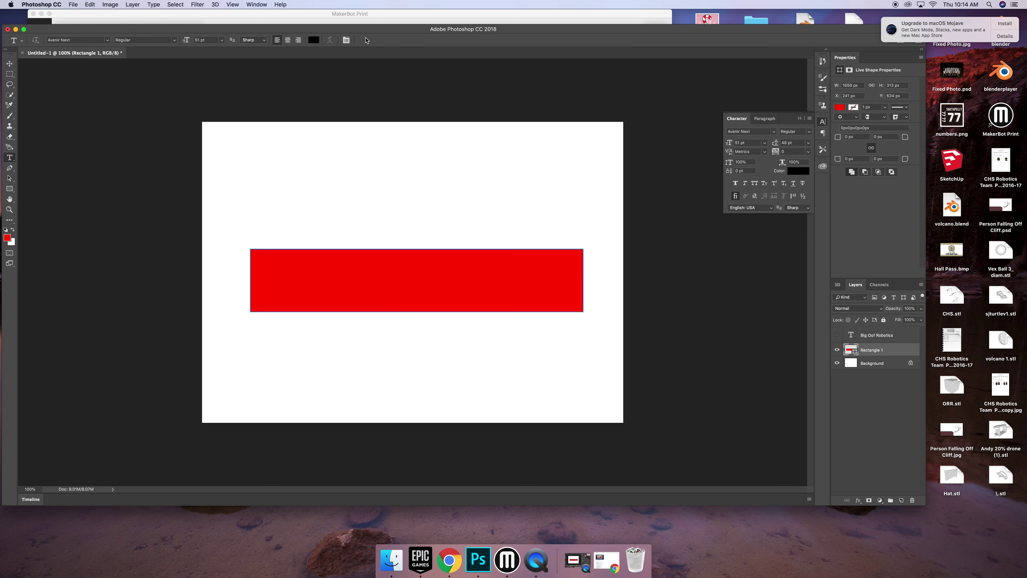
pyautogui.click(293, 288)
pyautogui.click(388, 41)
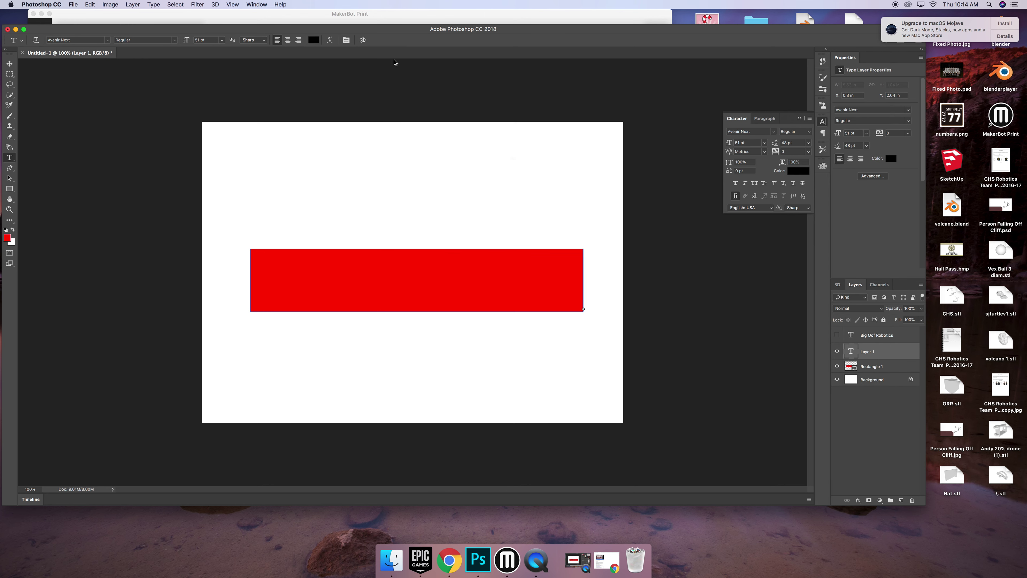
pyautogui.click(568, 178)
pyautogui.rightClick(879, 352)
pyautogui.click(897, 227)
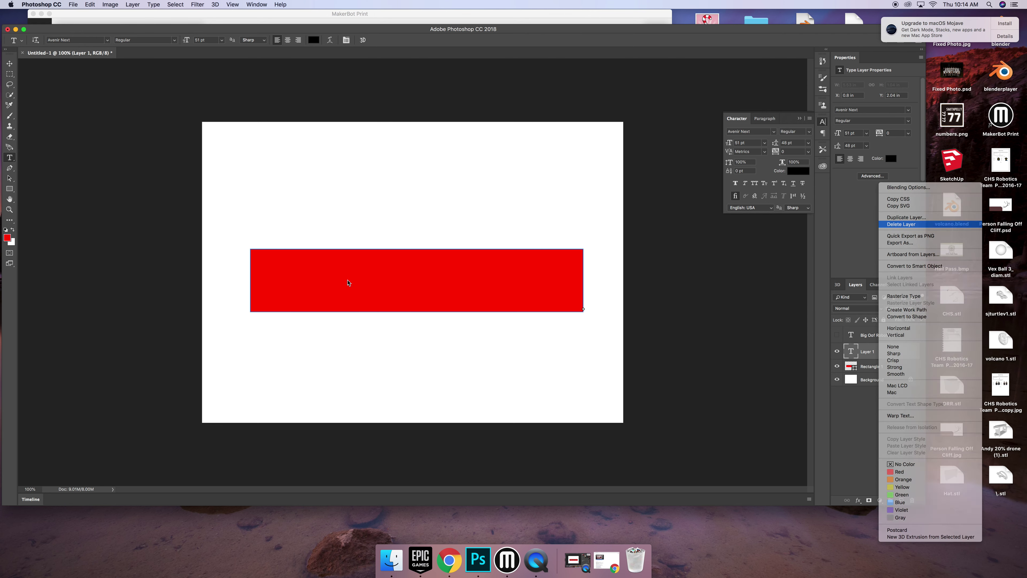
pyautogui.click(581, 176)
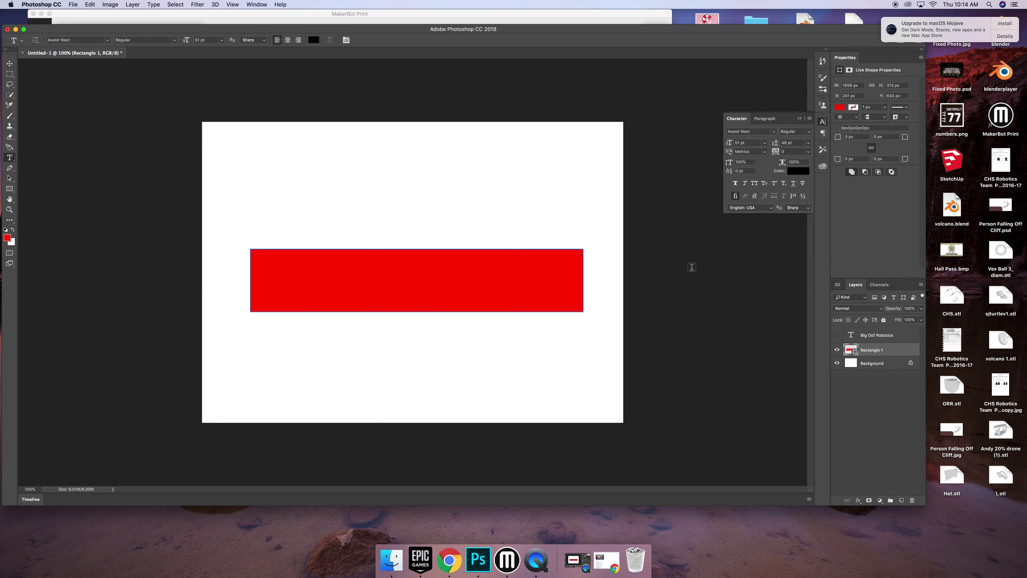
pyautogui.click(837, 335)
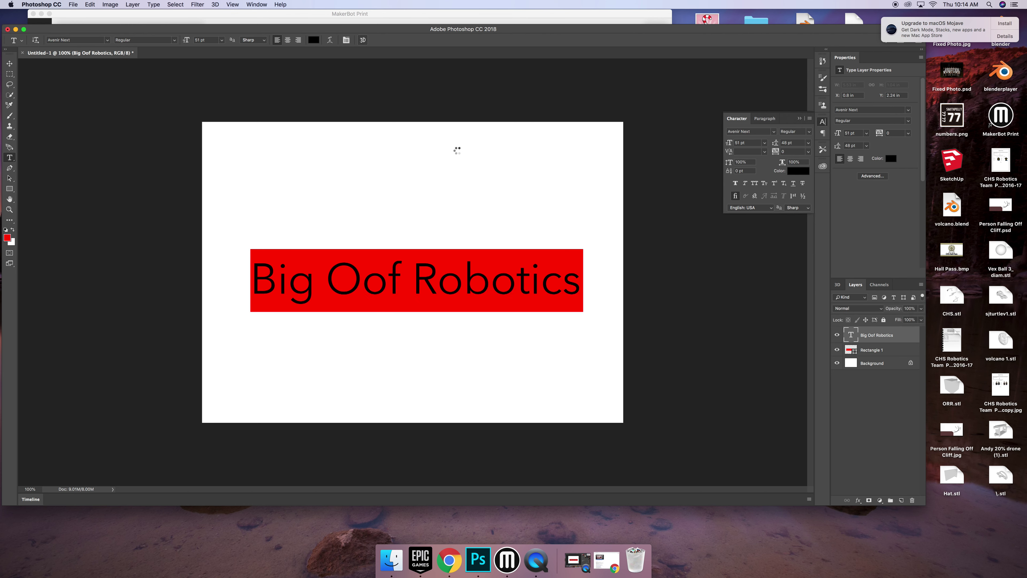
# Turn the Big Oof Robotics text layer and the Rectangle 1 layer into separate 3D extrusions.
pyautogui.press('v')
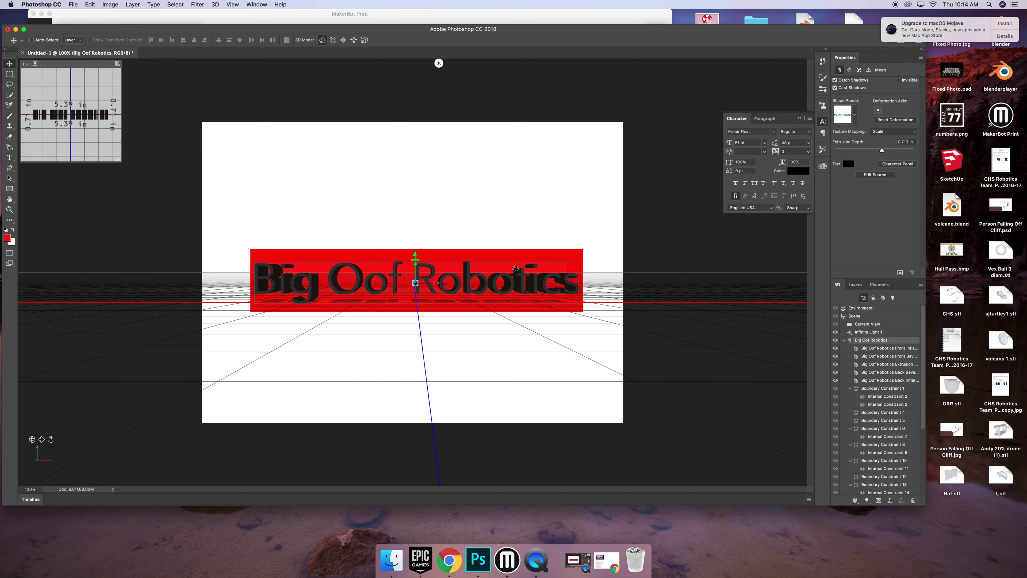
pyautogui.click(855, 286)
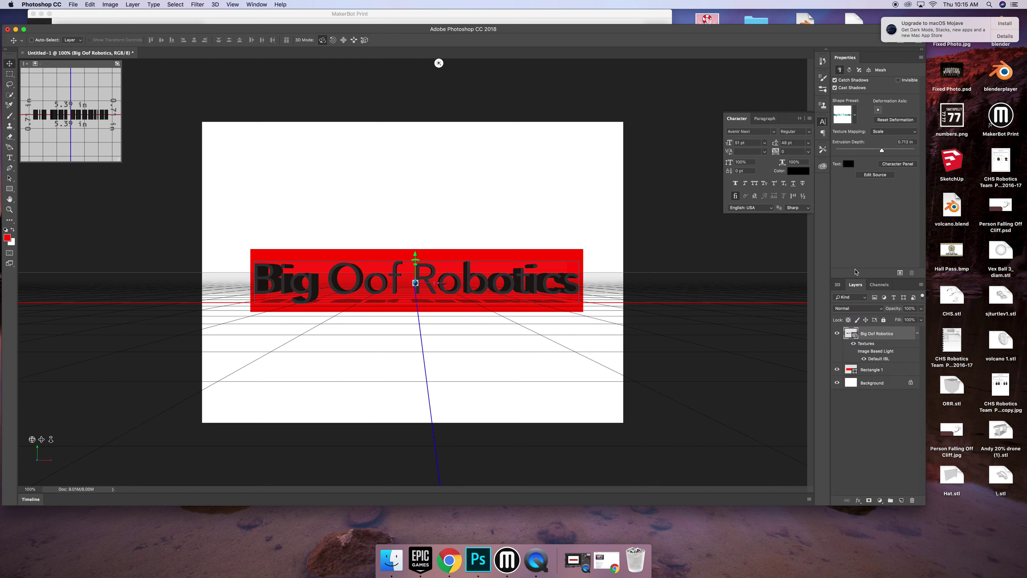
pyautogui.click(872, 369)
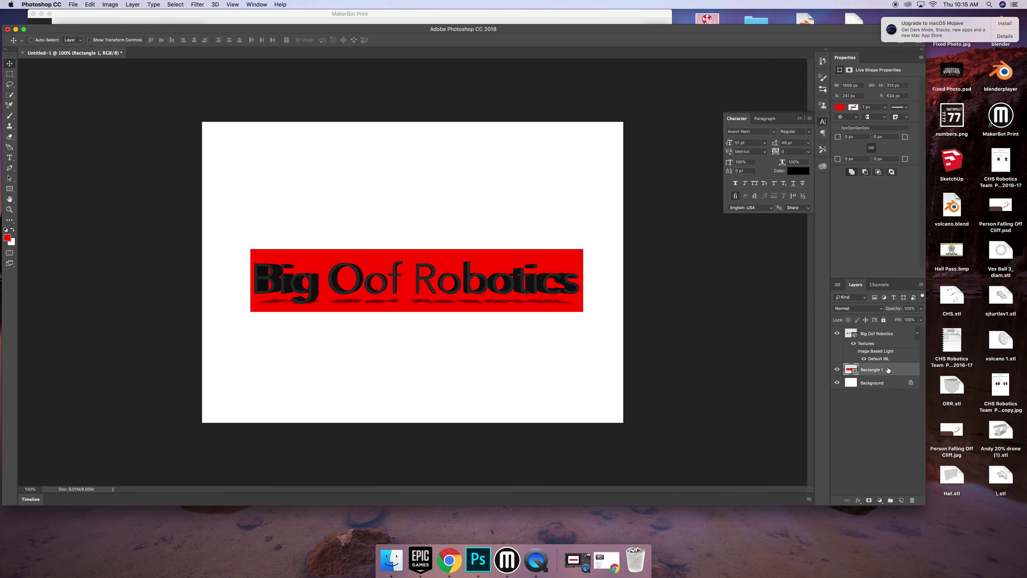
pyautogui.rightClick(888, 370)
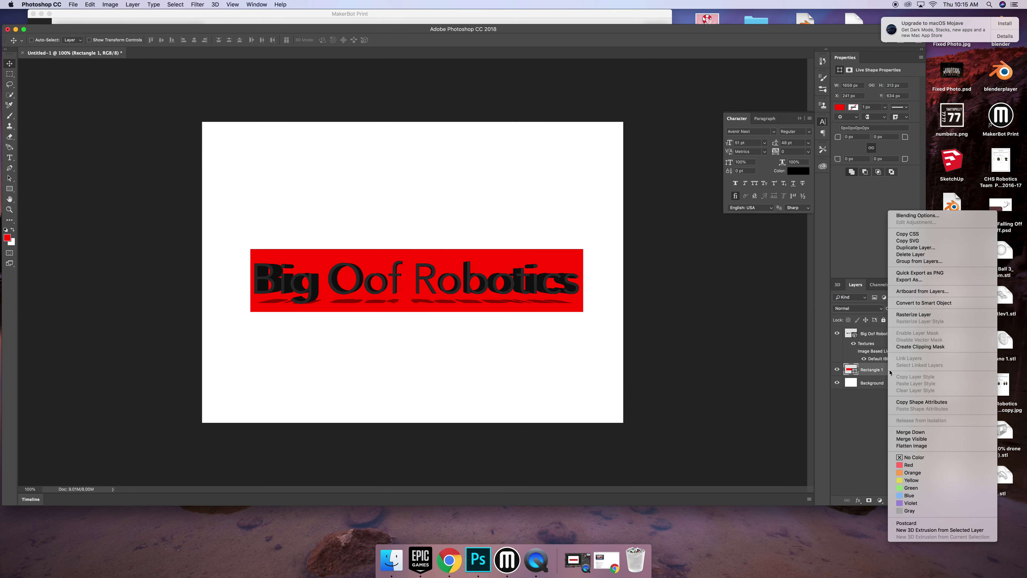
pyautogui.click(931, 531)
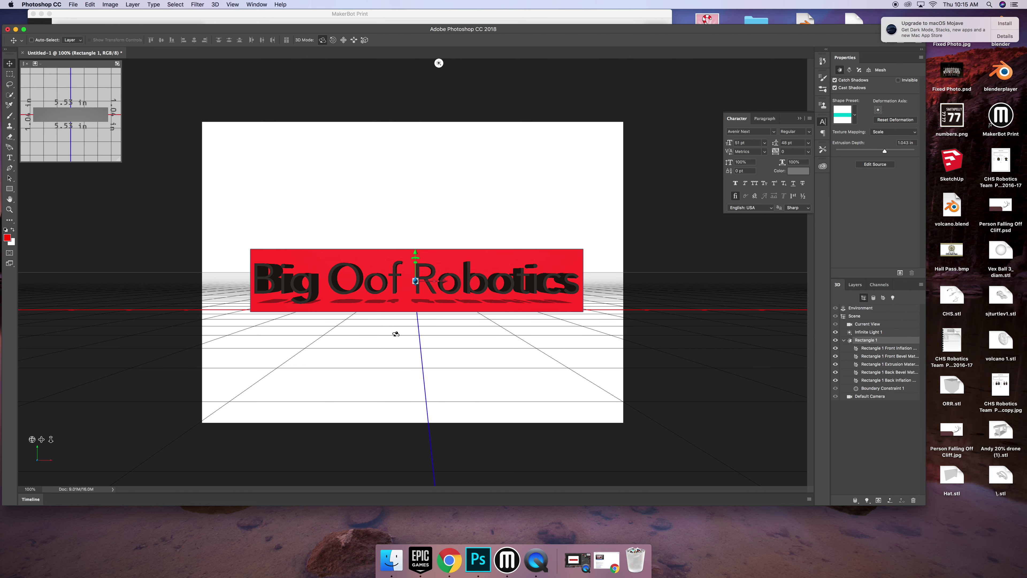
# Try rotating the extruded rectangle to view its side and undo the rotation.
pyautogui.moveTo(387, 332); pyautogui.dragTo(635, 340)
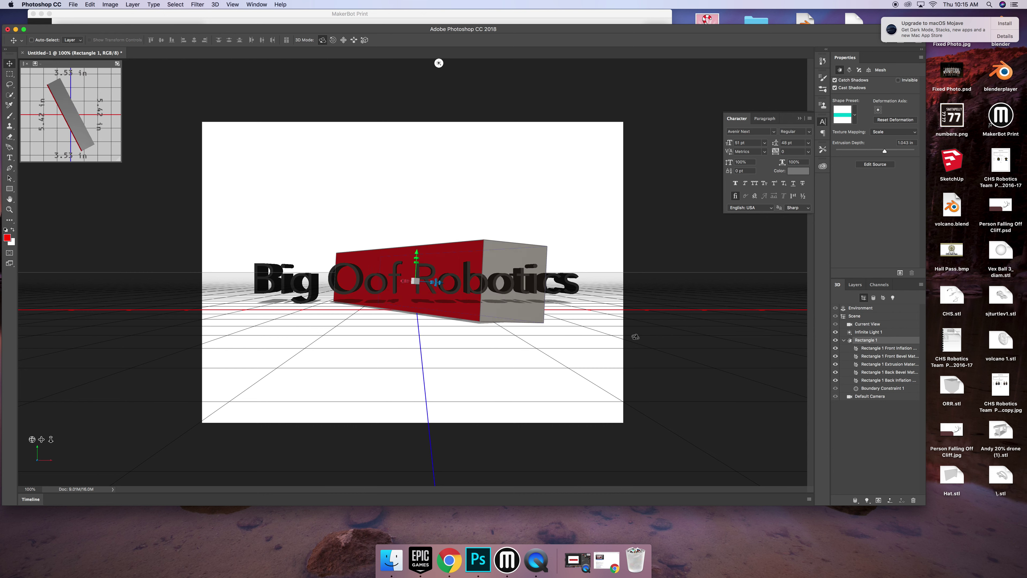
pyautogui.press('super+z')
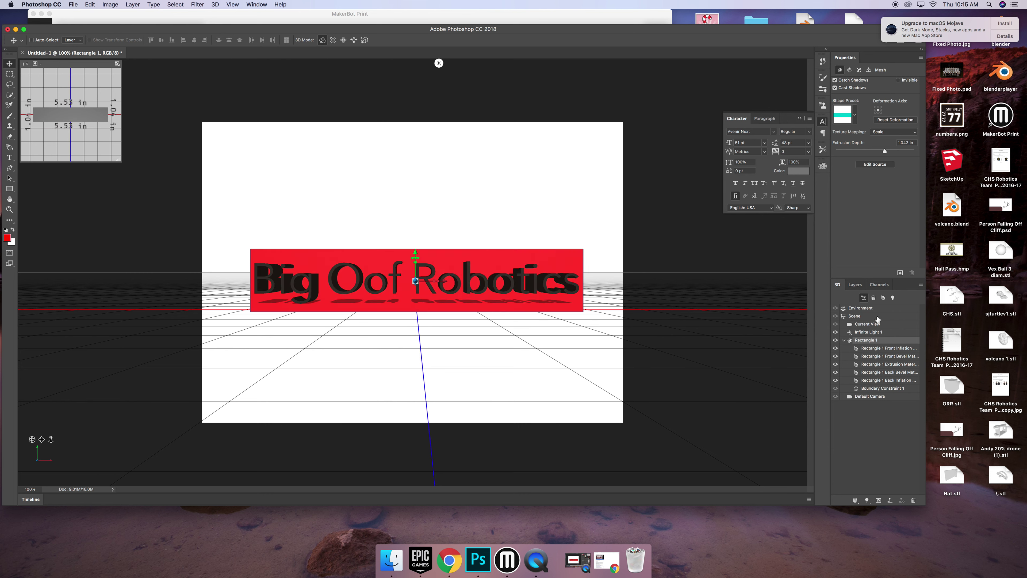
# Select the Big Oof Robotics and Rectangle 1 layers together and merge them into one 3D layer.
pyautogui.click(855, 285)
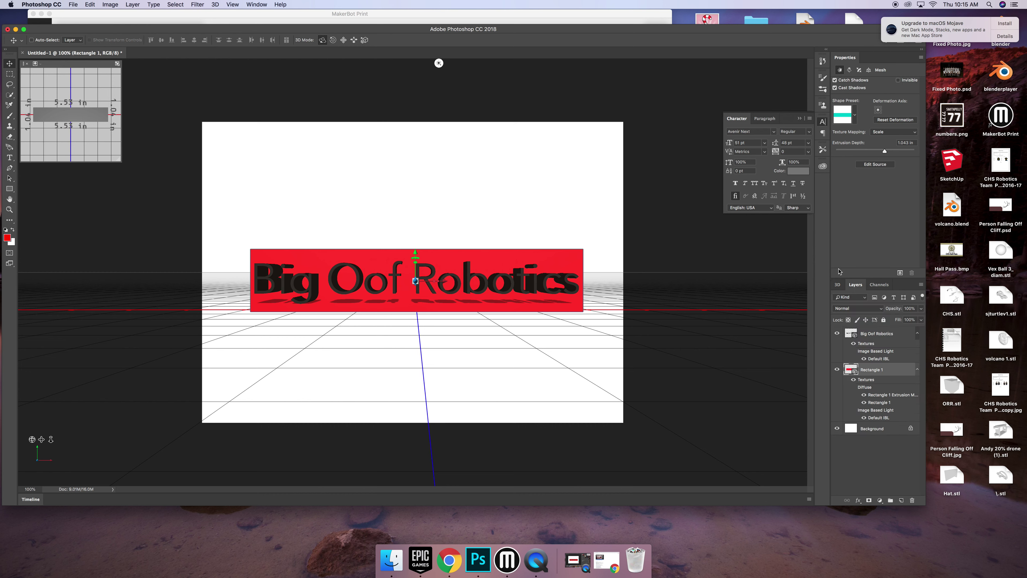
pyautogui.press('super+alt+a')
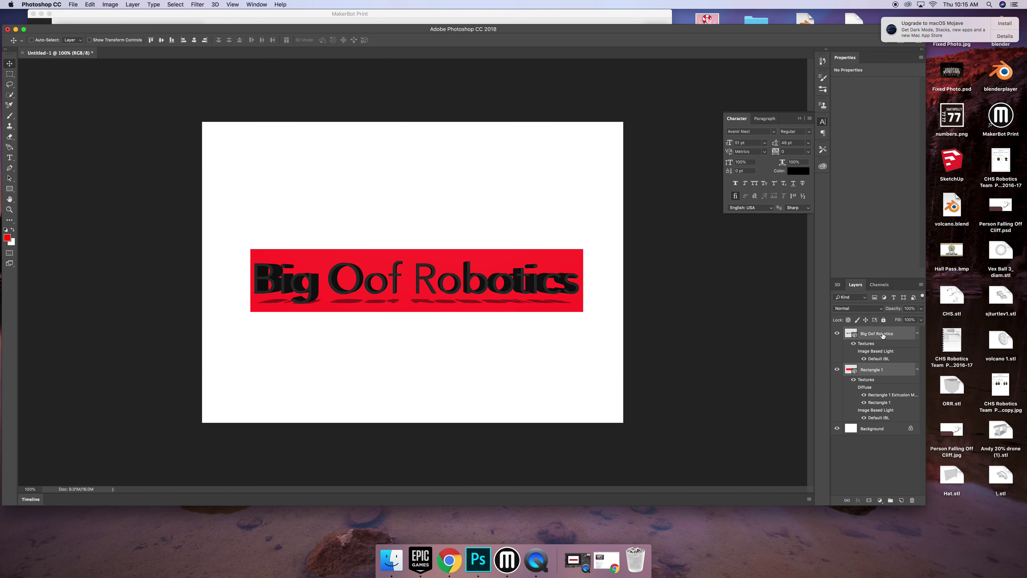
pyautogui.click(214, 4)
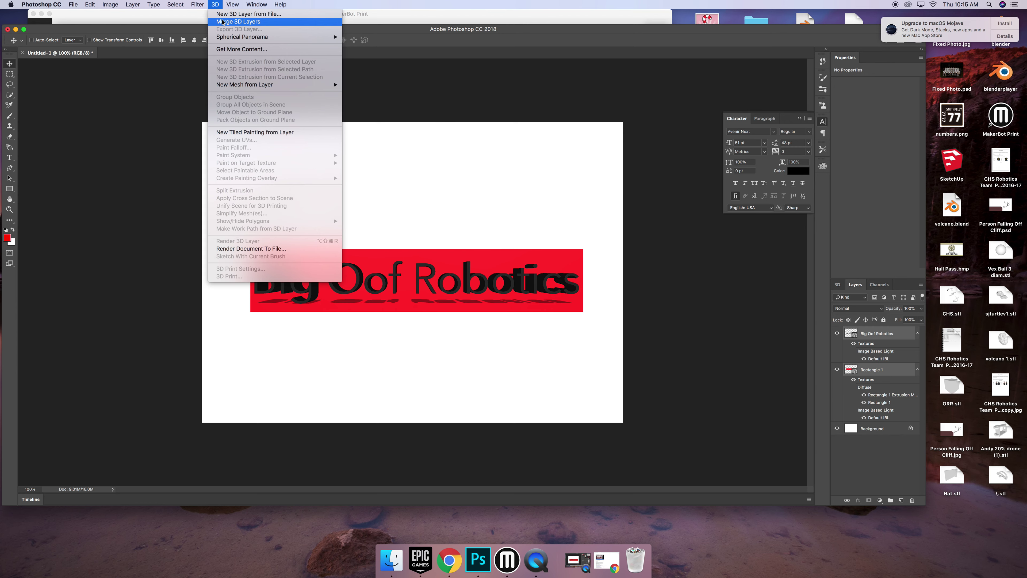
pyautogui.click(222, 22)
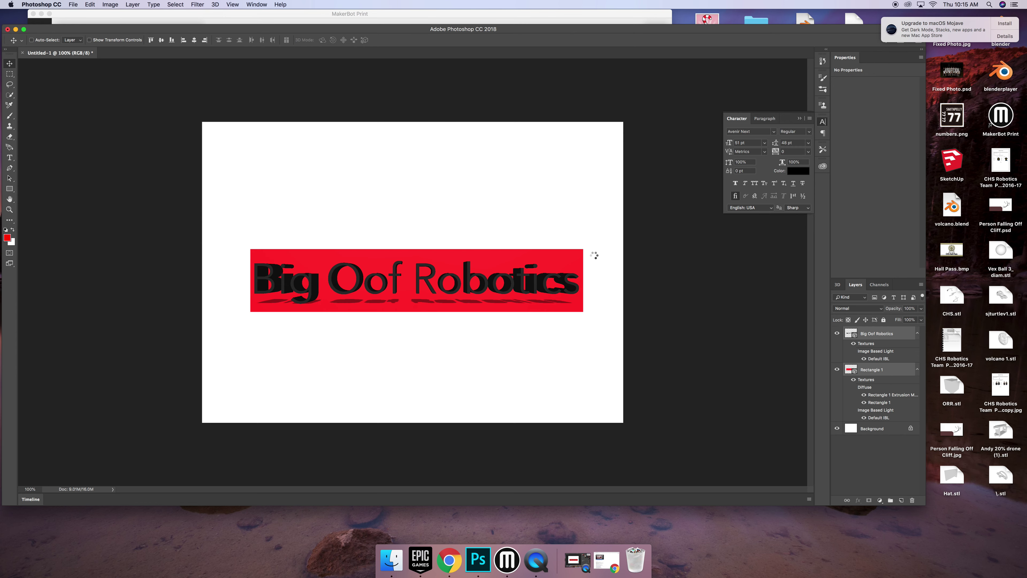
# Move the Big Oof Robotics text along the Z axis towards the red block's front face and scale it down slightly.
pyautogui.moveTo(516, 239); pyautogui.dragTo(653, 244)
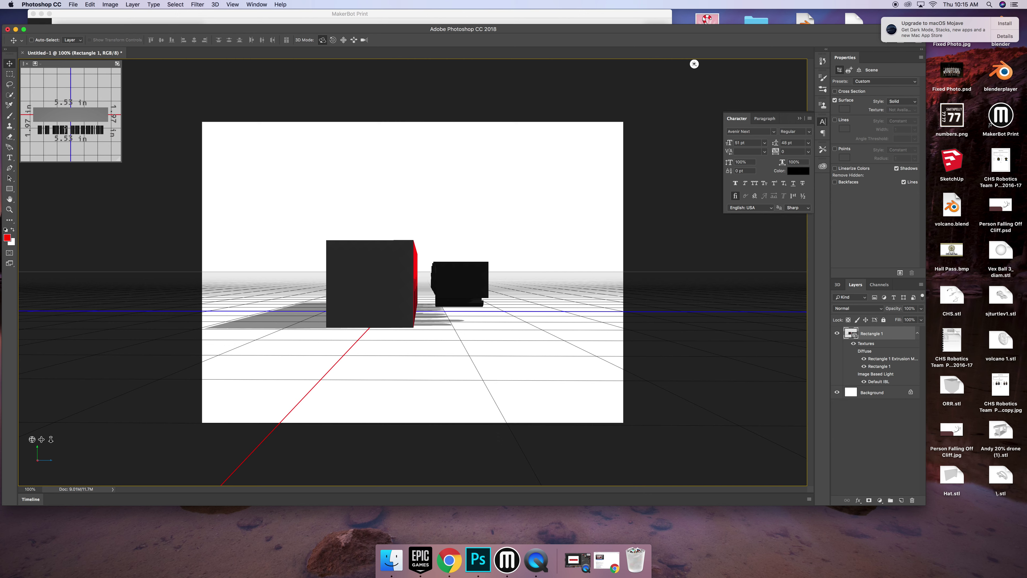
pyautogui.moveTo(65, 128); pyautogui.dragTo(68, 123)
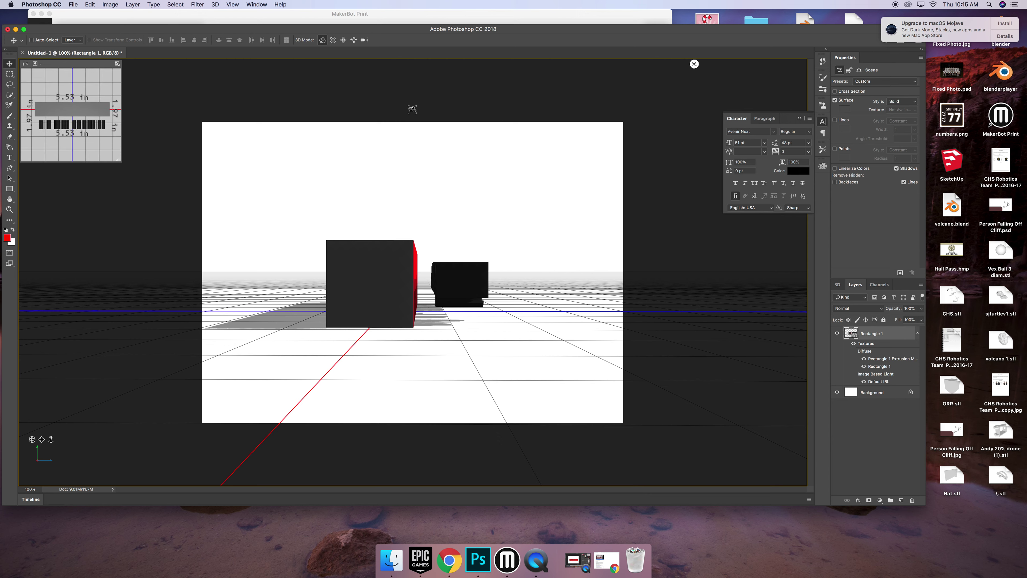
pyautogui.moveTo(455, 289); pyautogui.dragTo(446, 290)
pyautogui.click(446, 291)
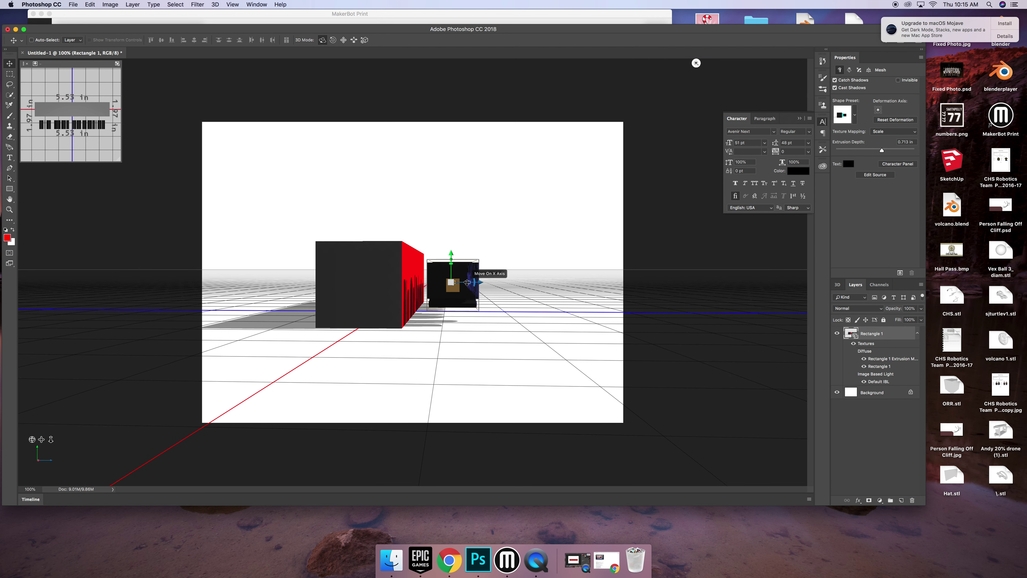
pyautogui.click(479, 282)
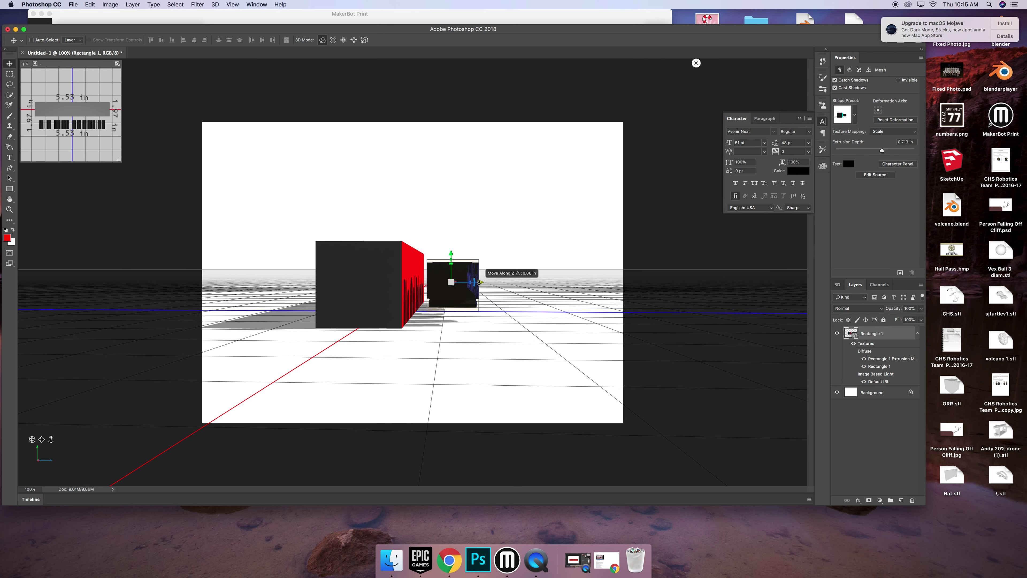
pyautogui.moveTo(480, 282); pyautogui.dragTo(459, 279)
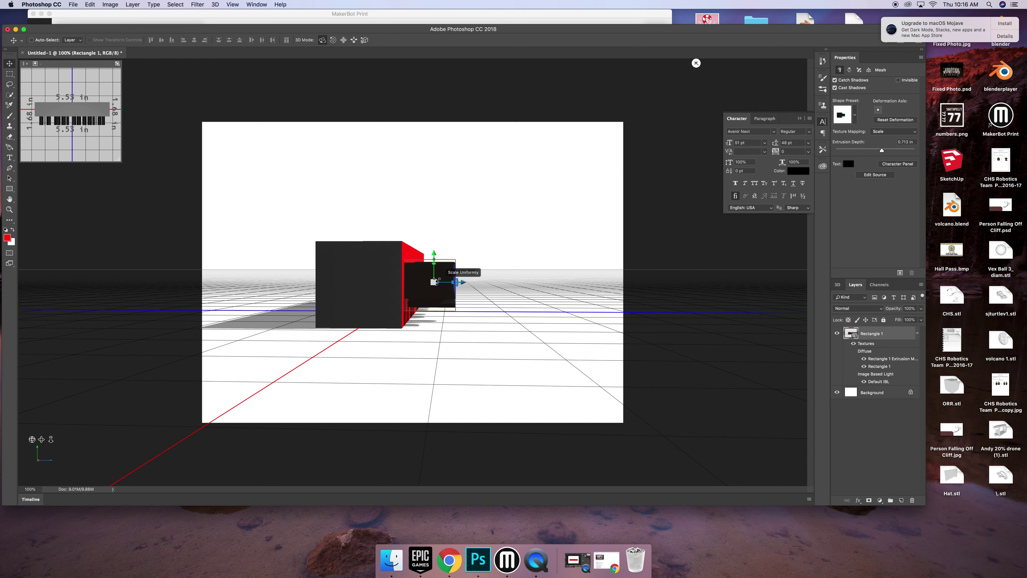
pyautogui.moveTo(435, 280)
pyautogui.mouseDown()
pyautogui.moveTo(419, 322)
pyautogui.moveTo(439, 286)
pyautogui.mouseUp()
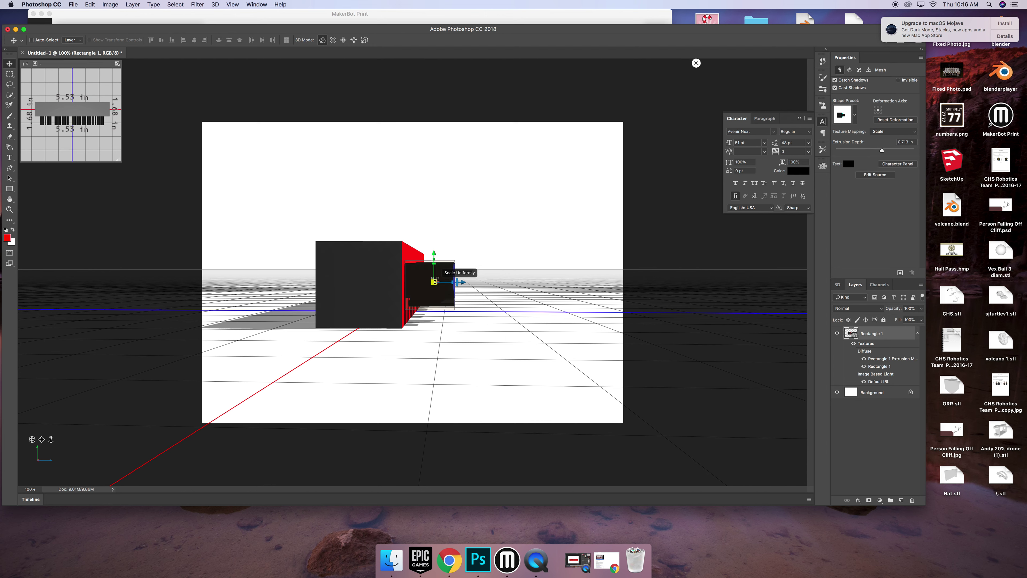
# Scale the Big Oof Robotics text down along its depth so the extruded letters become much thinner.
pyautogui.moveTo(417, 218); pyautogui.dragTo(364, 221)
pyautogui.click(719, 216)
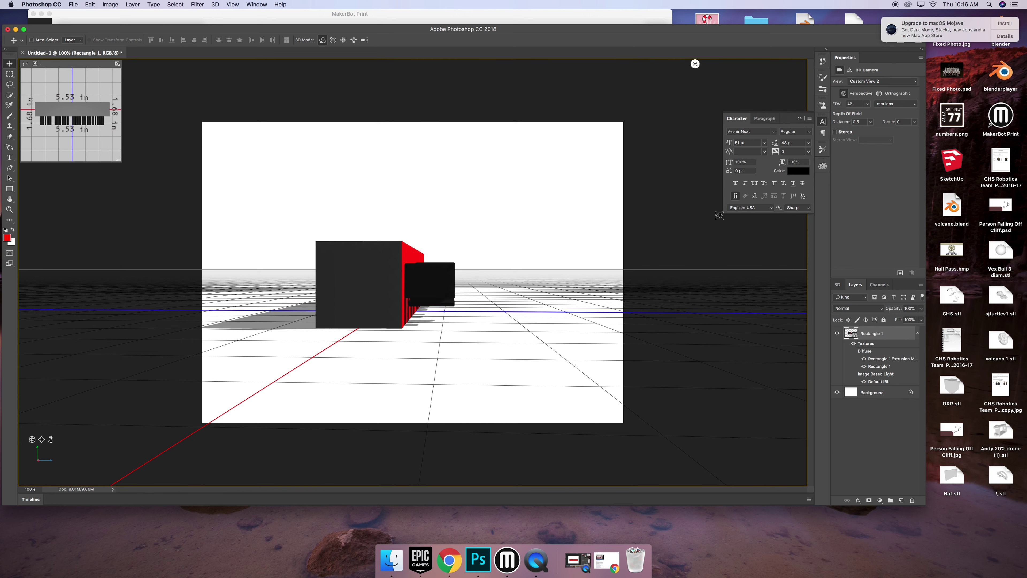
pyautogui.moveTo(487, 239); pyautogui.dragTo(415, 276)
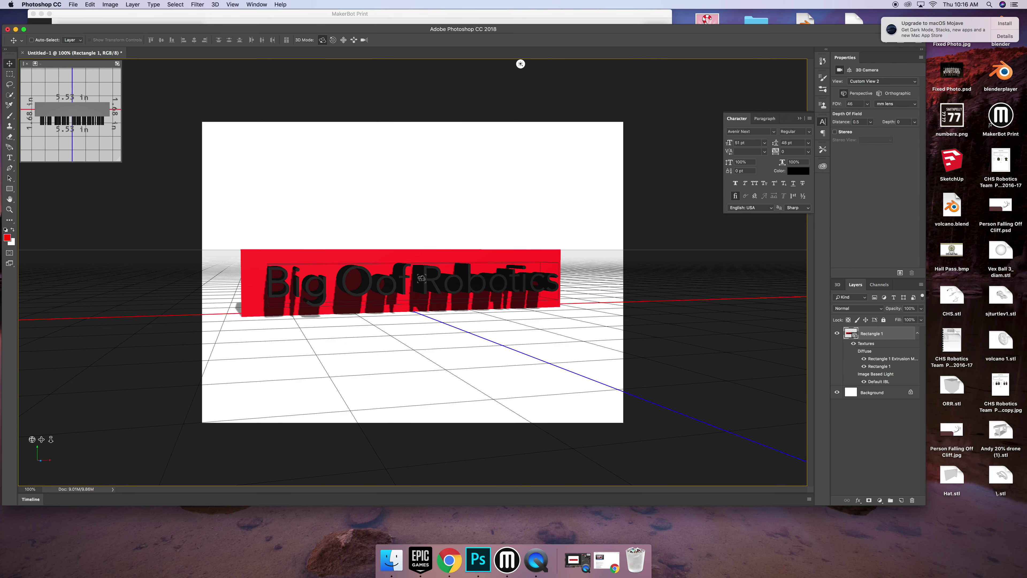
pyautogui.click(421, 281)
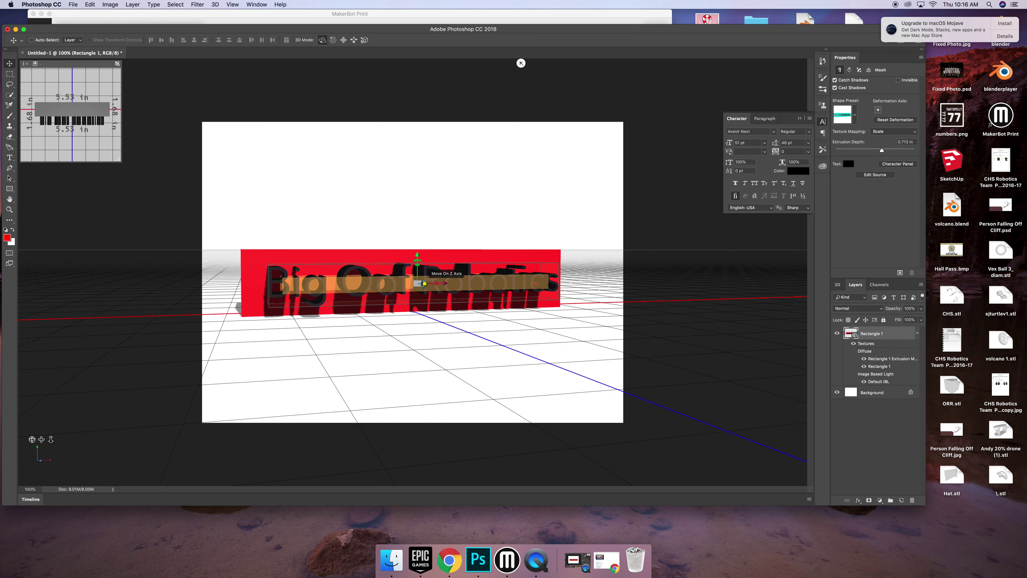
pyautogui.moveTo(421, 284); pyautogui.dragTo(412, 255)
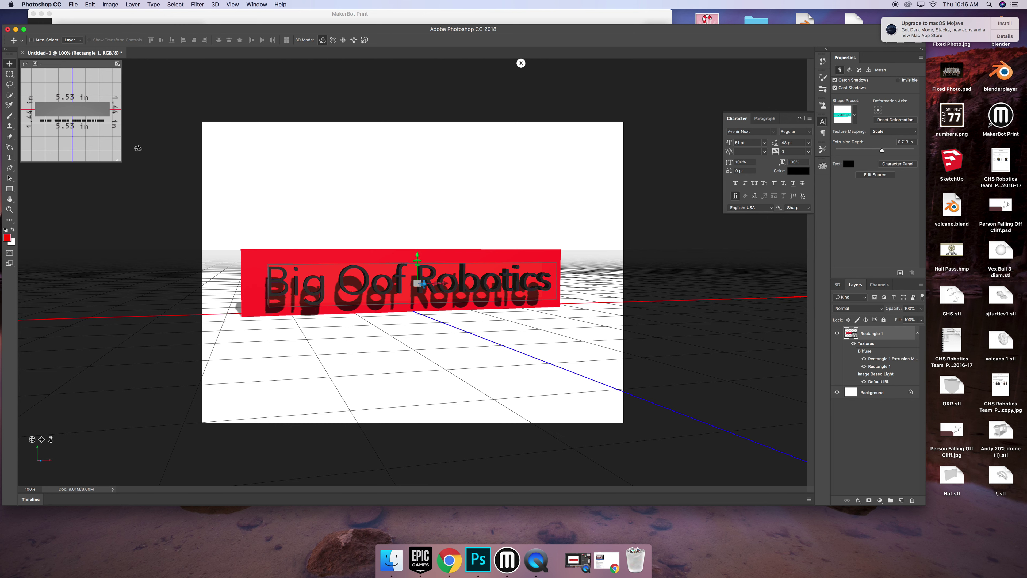
pyautogui.click(350, 212)
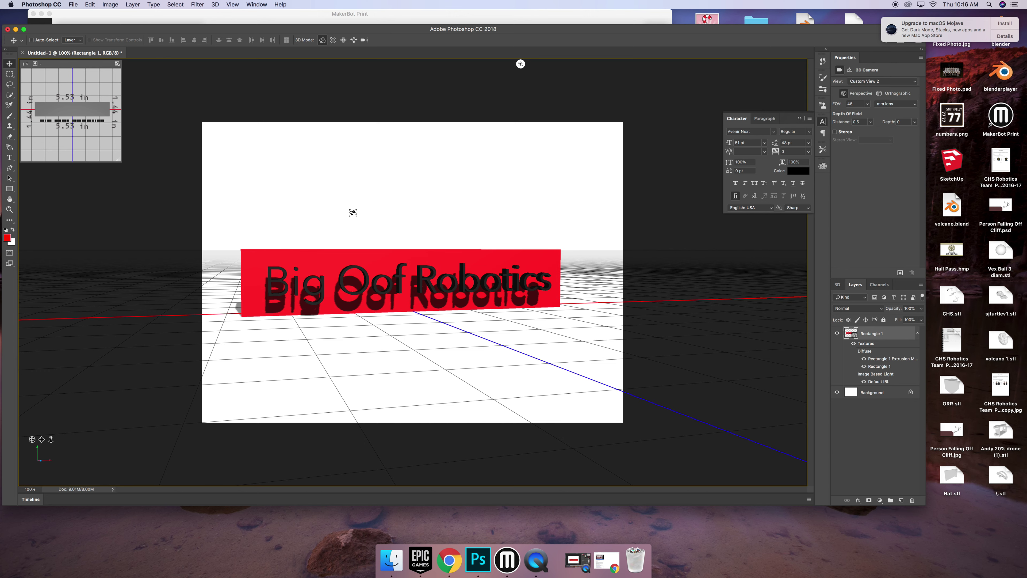
# Move the thinned text along the Z axis until it sits against the red block's front face.
pyautogui.moveTo(378, 220); pyautogui.dragTo(467, 214)
pyautogui.click(445, 281)
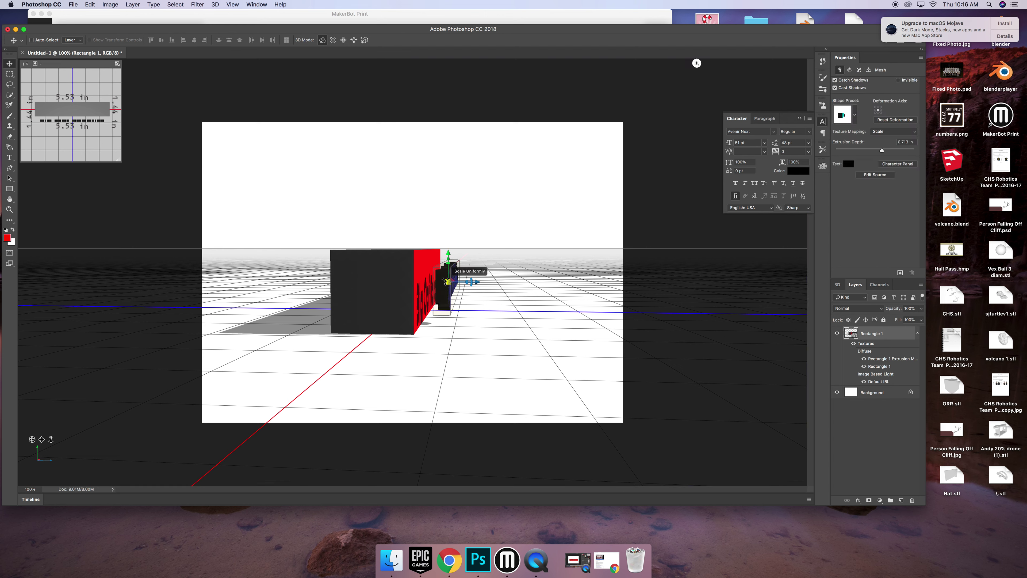
pyautogui.moveTo(477, 280); pyautogui.dragTo(461, 280)
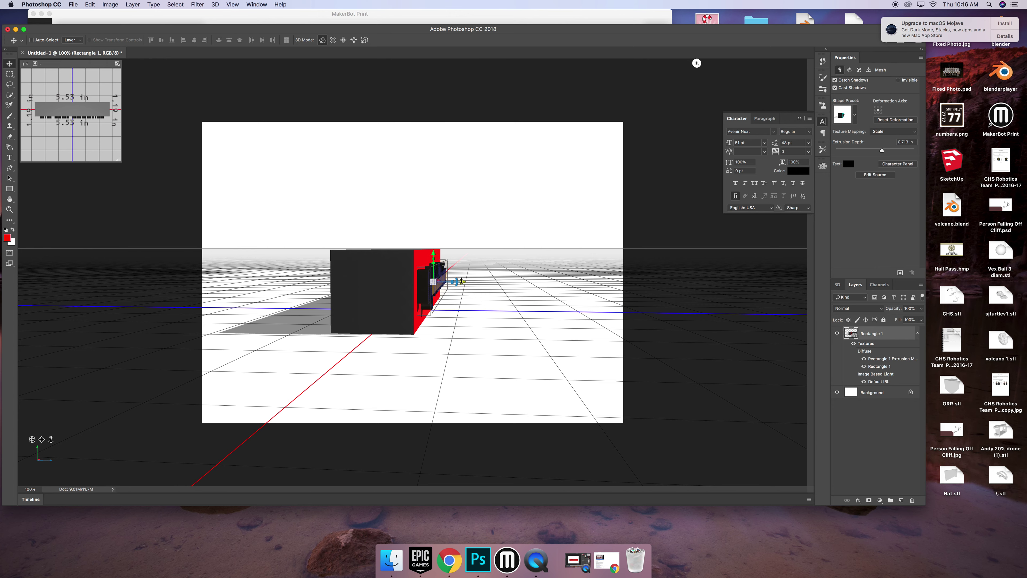
pyautogui.click(485, 224)
pyautogui.moveTo(486, 223); pyautogui.dragTo(355, 223)
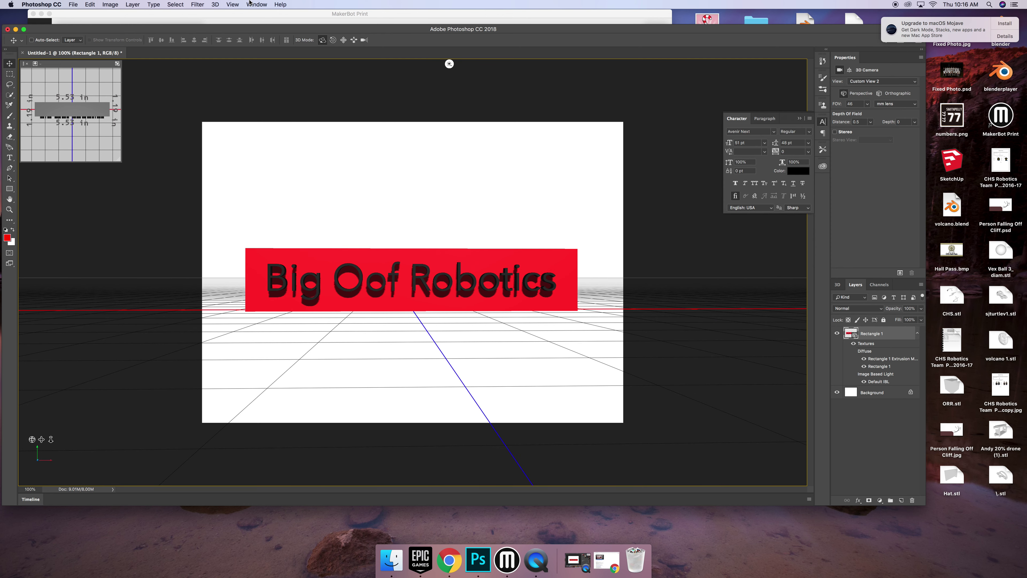
# Try moving the red block along the Z axis away from the text and undo the move.
pyautogui.click(216, 5)
pyautogui.click(333, 200)
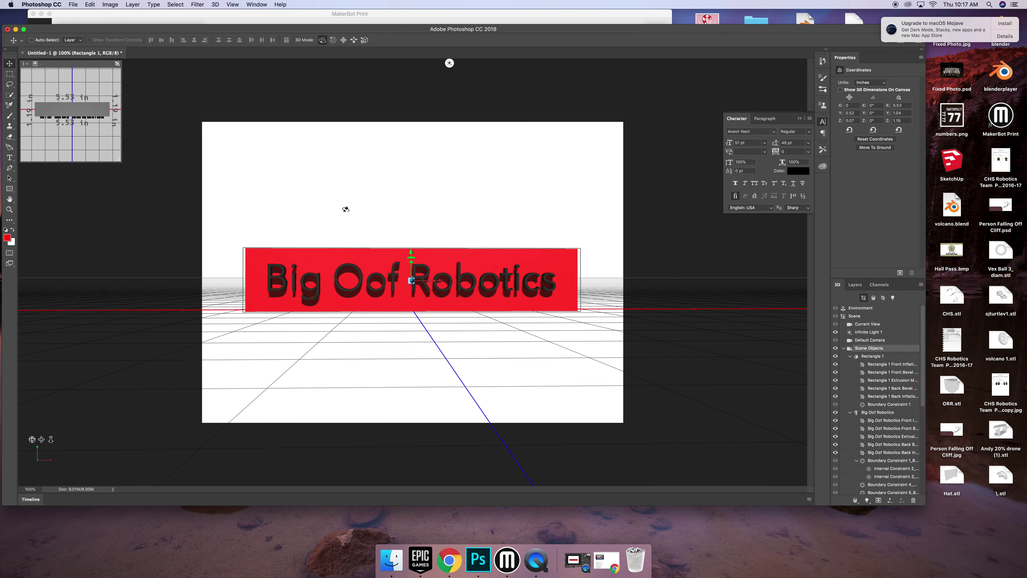
pyautogui.moveTo(346, 209); pyautogui.dragTo(436, 213)
pyautogui.click(423, 258)
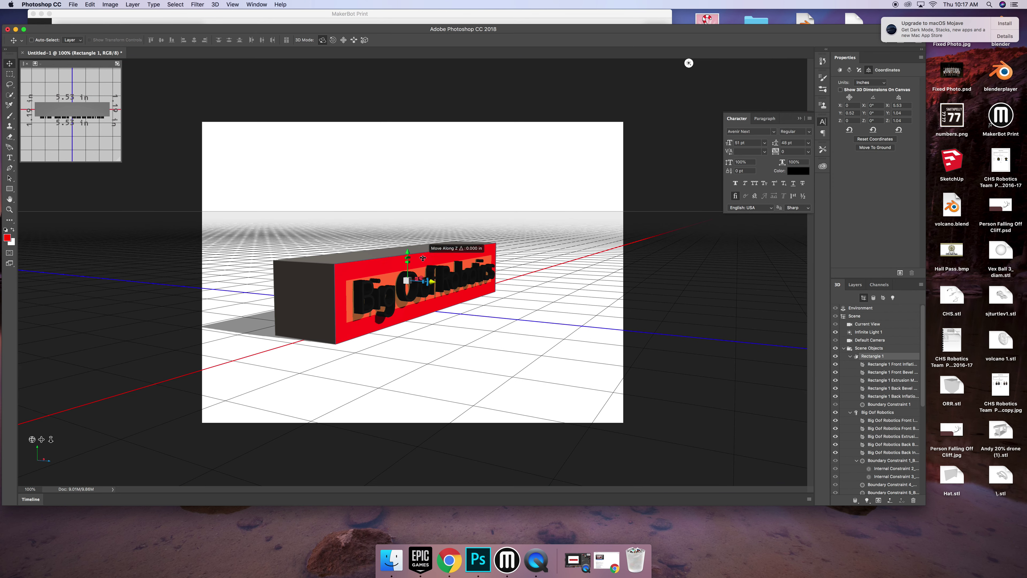
pyautogui.moveTo(423, 258); pyautogui.dragTo(355, 205)
pyautogui.press('super+z')
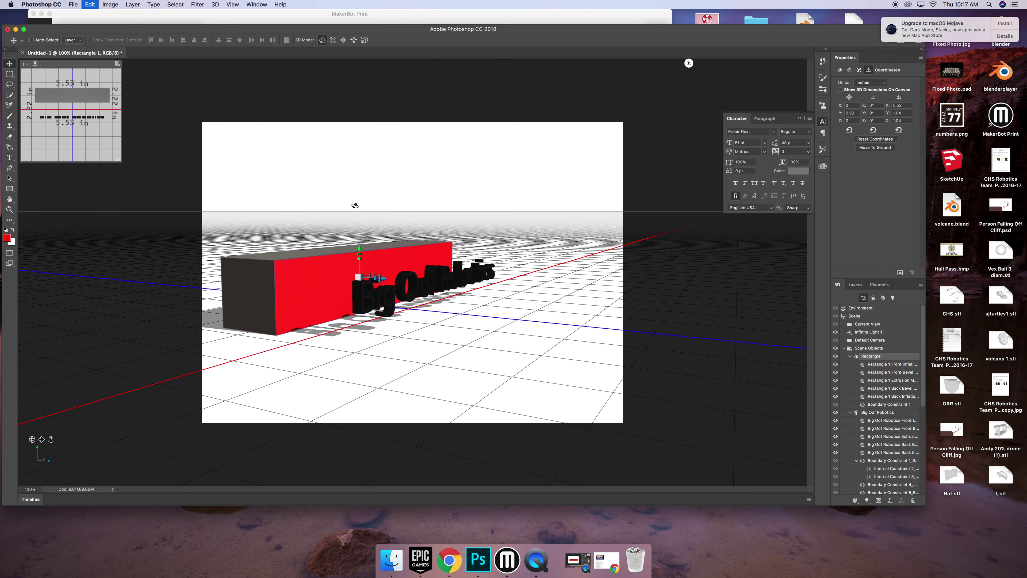
# Step back through the recent 3D edits and restore the text's position against the block.
pyautogui.click(215, 4)
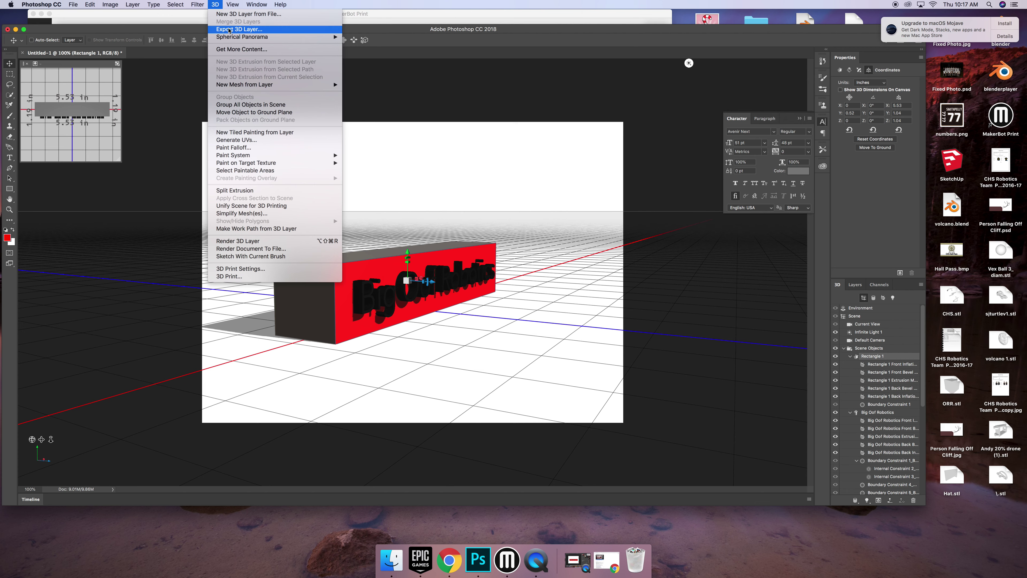
pyautogui.click(855, 284)
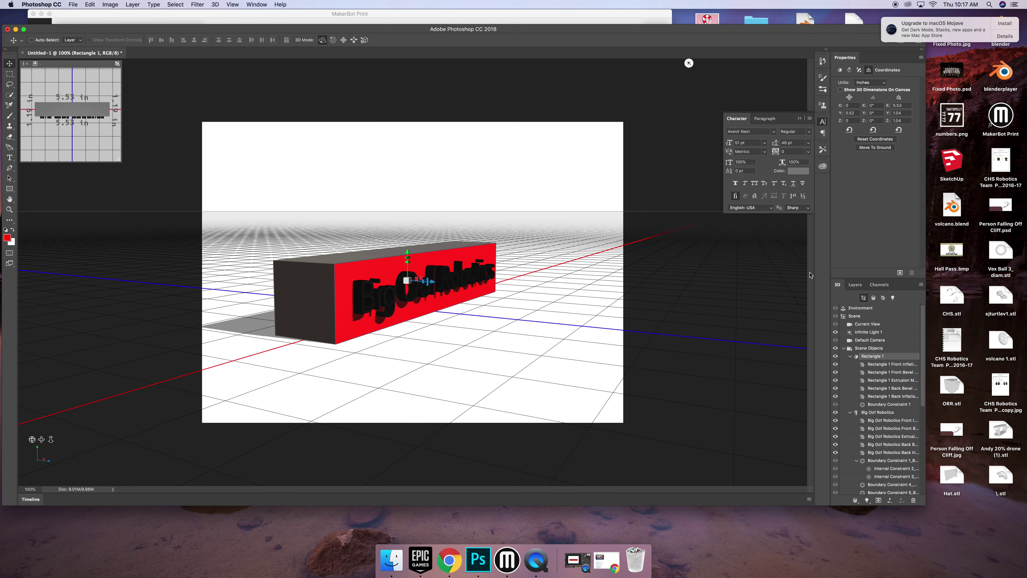
pyautogui.click(863, 285)
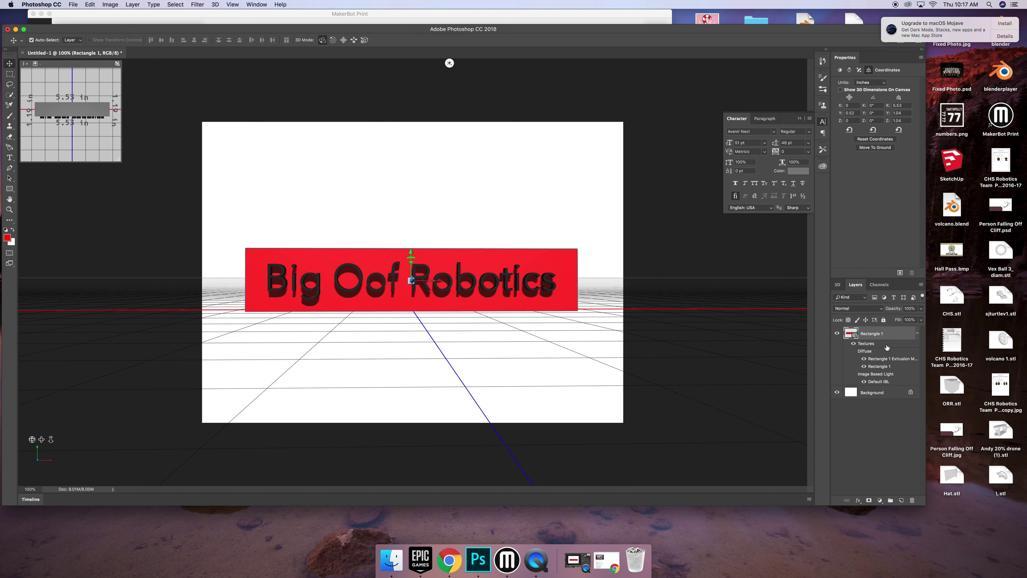
pyautogui.press('super+z')
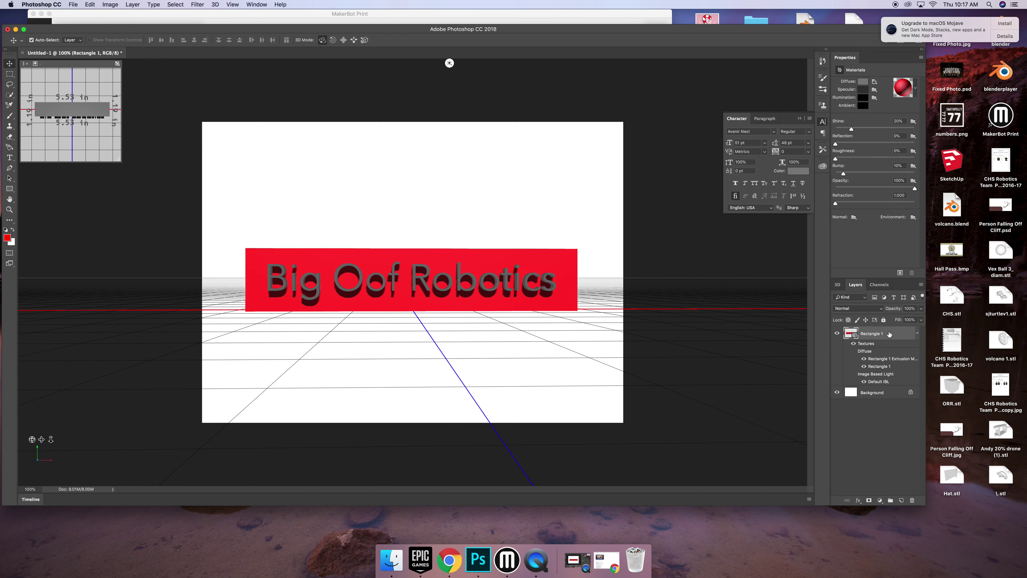
pyautogui.press('super+alt+z')
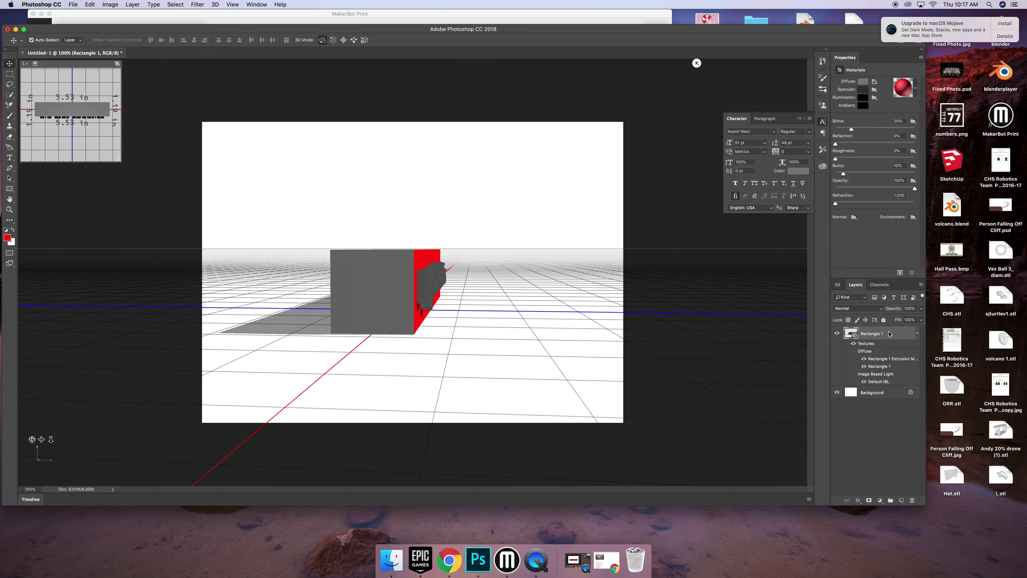
pyautogui.press('super+alt+z')
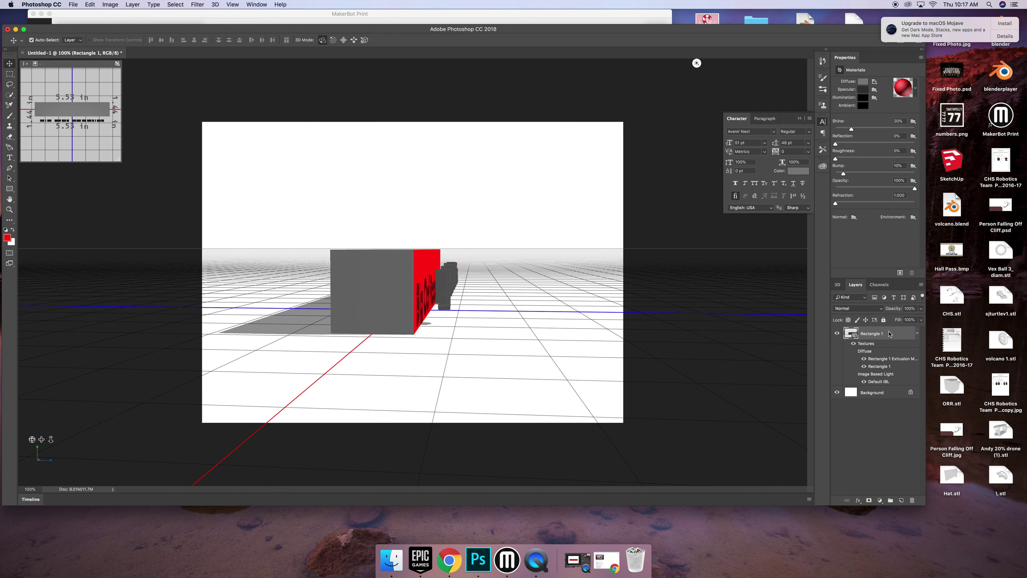
pyautogui.click(90, 5)
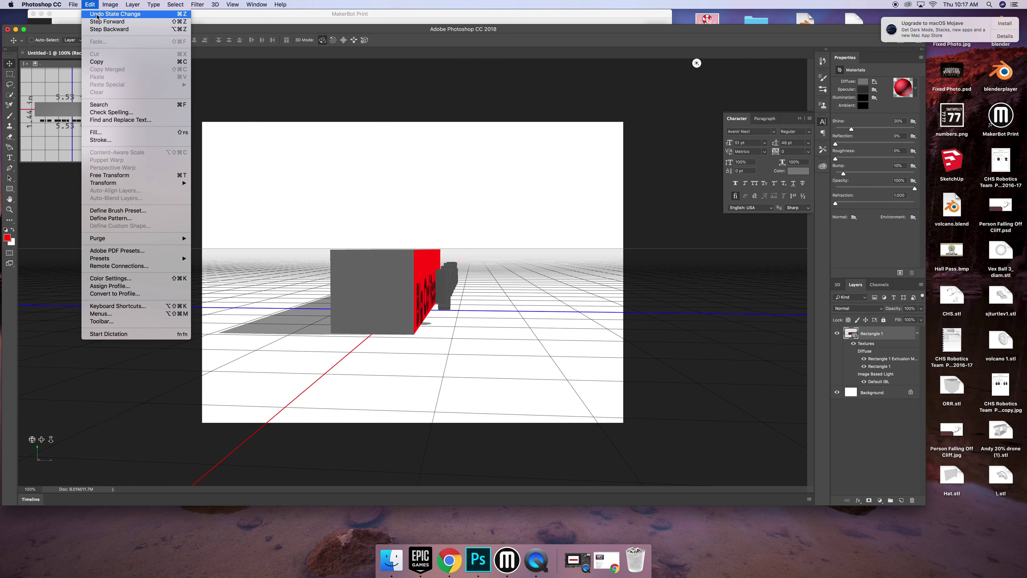
pyautogui.click(97, 14)
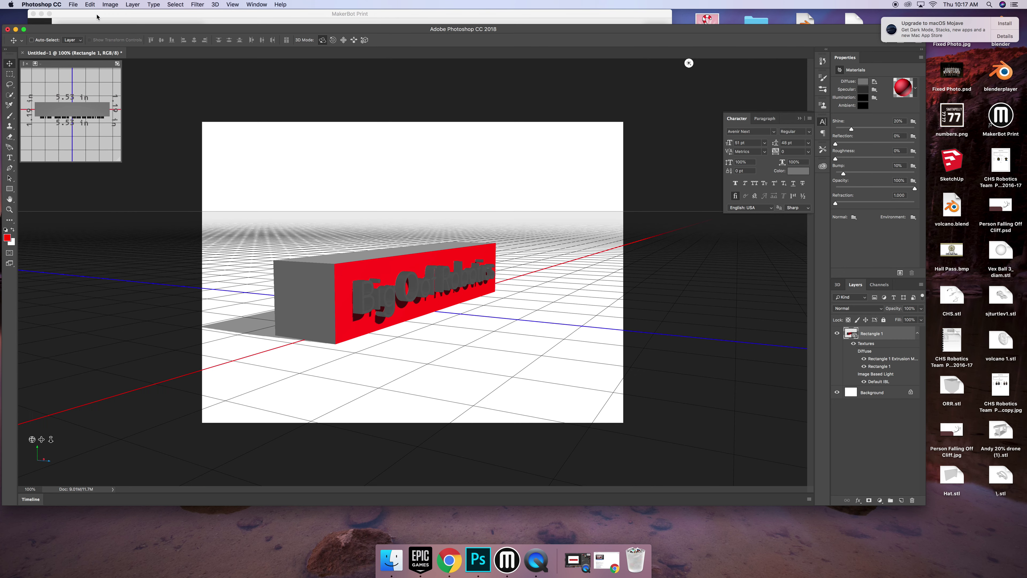
# Export the merged 3D layer in STL format to the Desktop under the name "Big Oof Robotics".
pyautogui.click(215, 5)
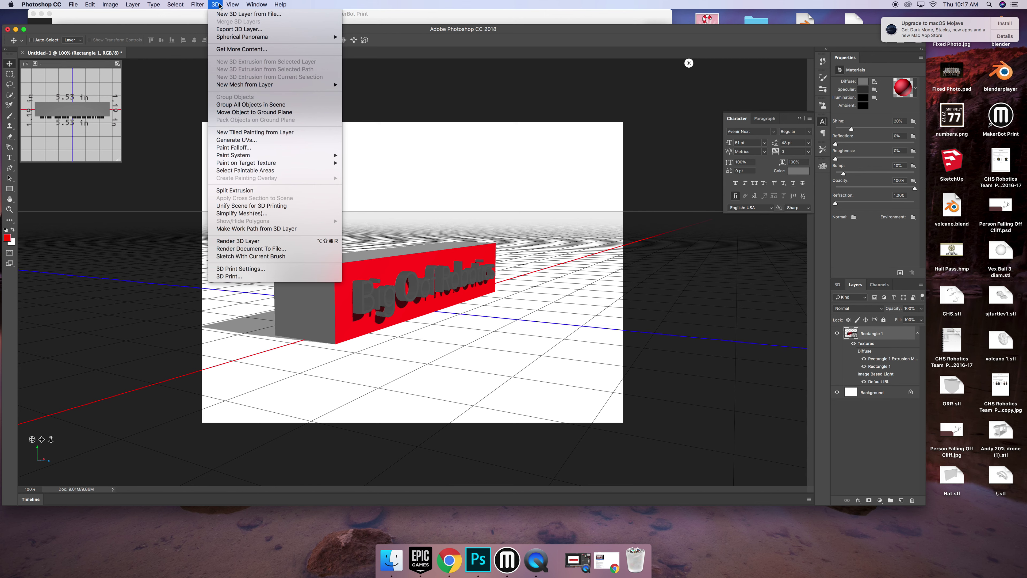
pyautogui.click(233, 30)
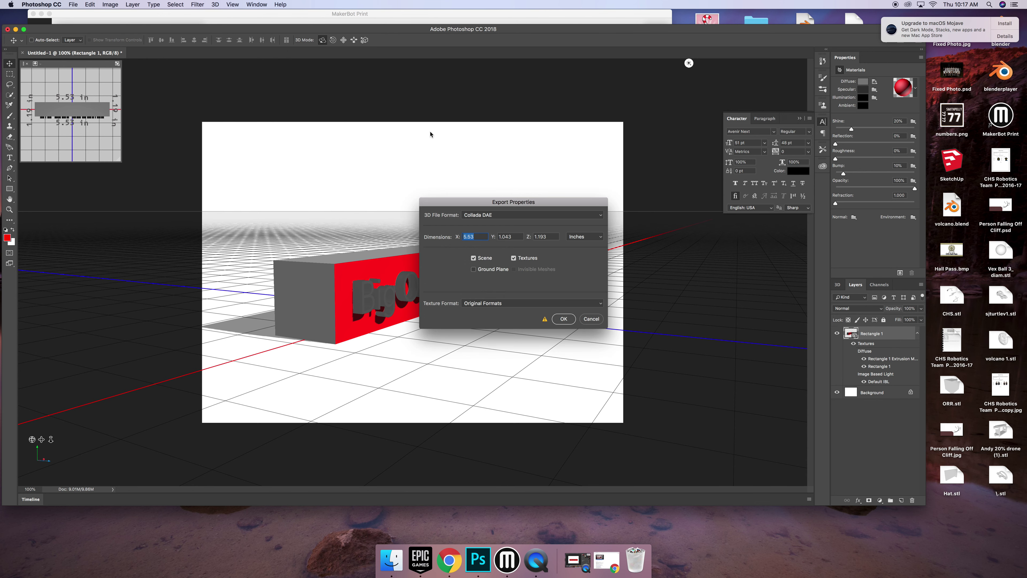
pyautogui.click(501, 215)
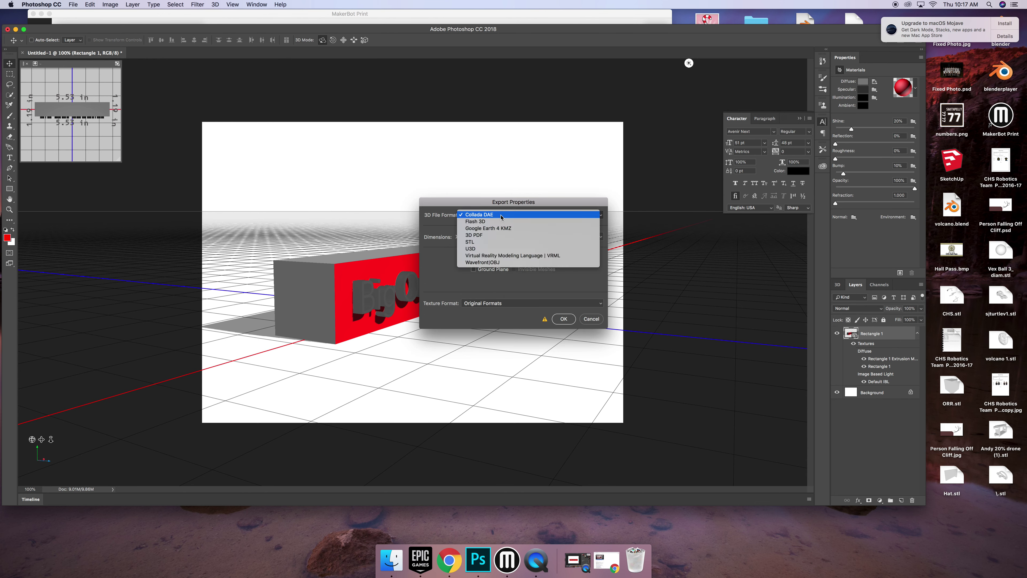
pyautogui.click(501, 215)
pyautogui.click(497, 216)
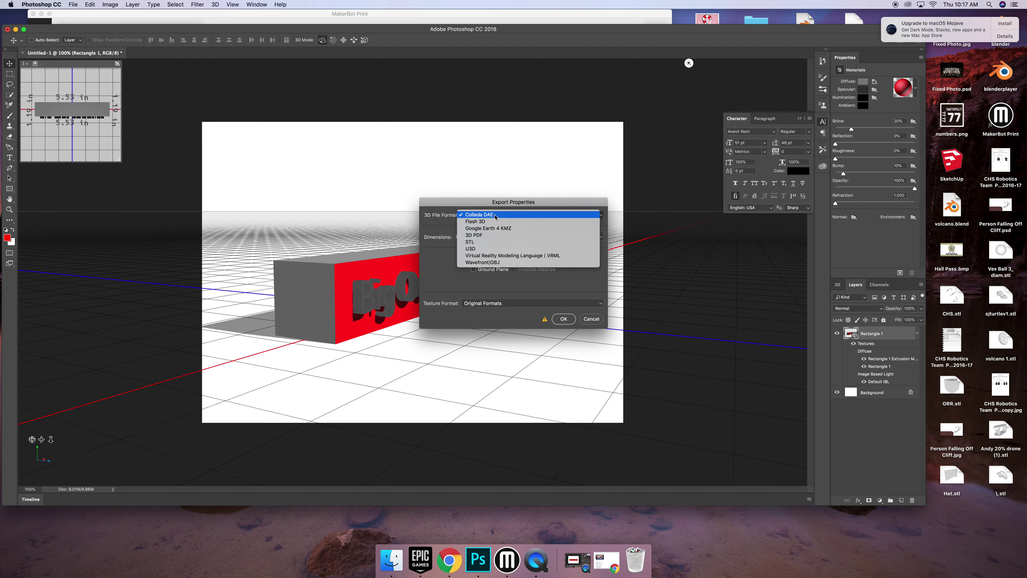
pyautogui.click(488, 242)
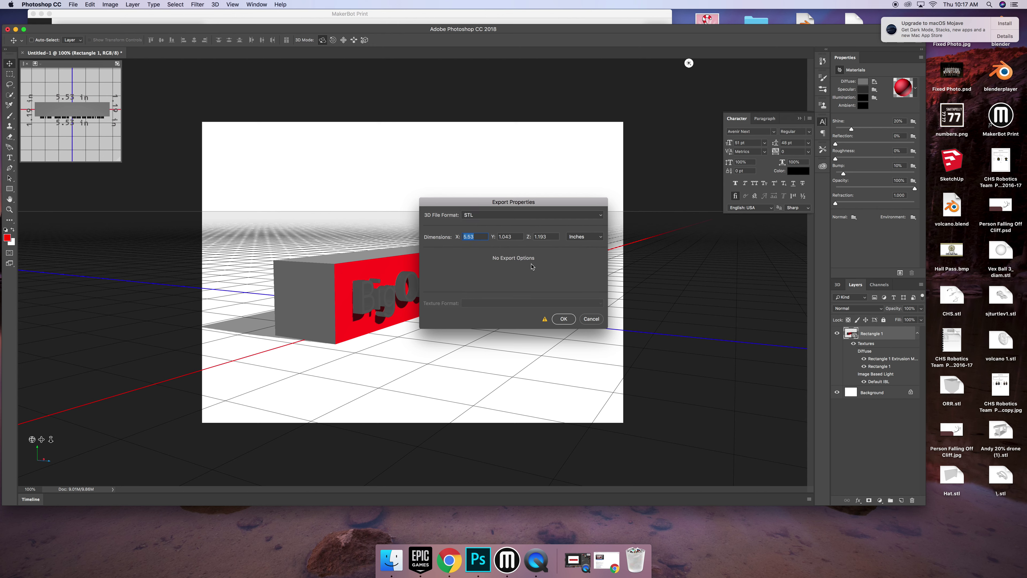
pyautogui.click(556, 319)
pyautogui.click(556, 319)
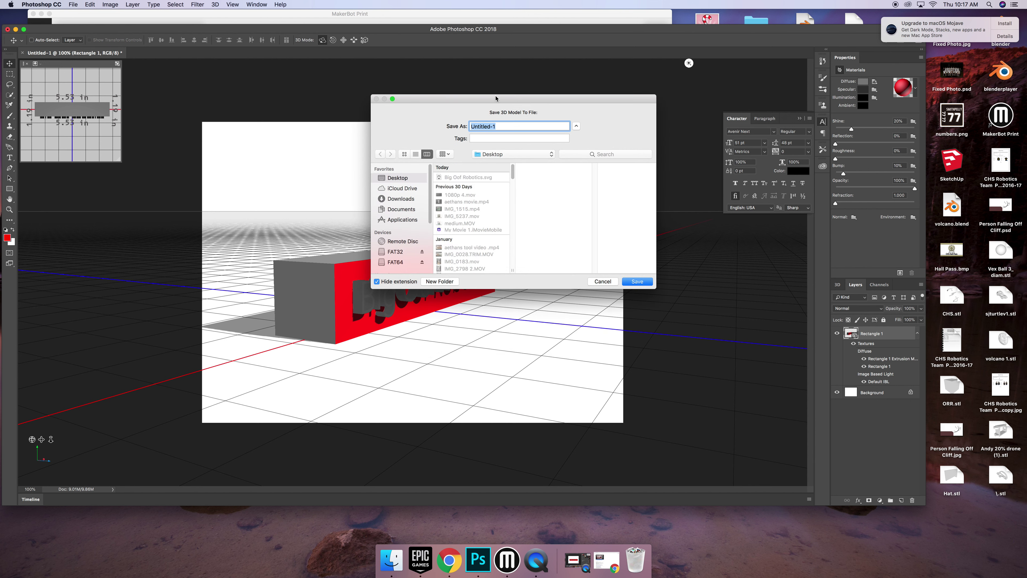
pyautogui.write('Big Oof Robotics')
pyautogui.click(631, 281)
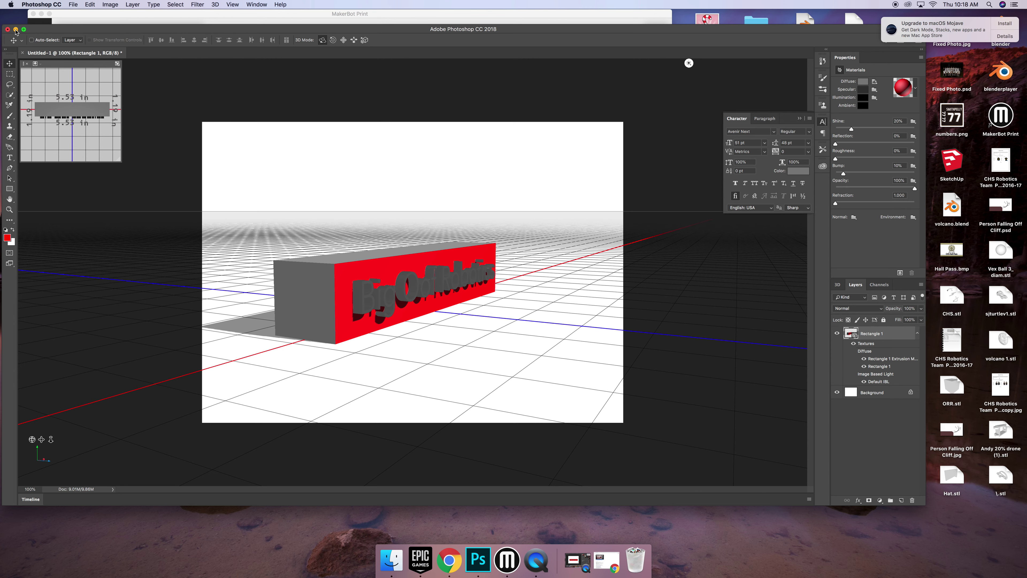
# Switch from Photoshop to MakerBot Print and add the model file Big Oof Robotics.stl from the Desktop to the new project.
pyautogui.click(16, 30)
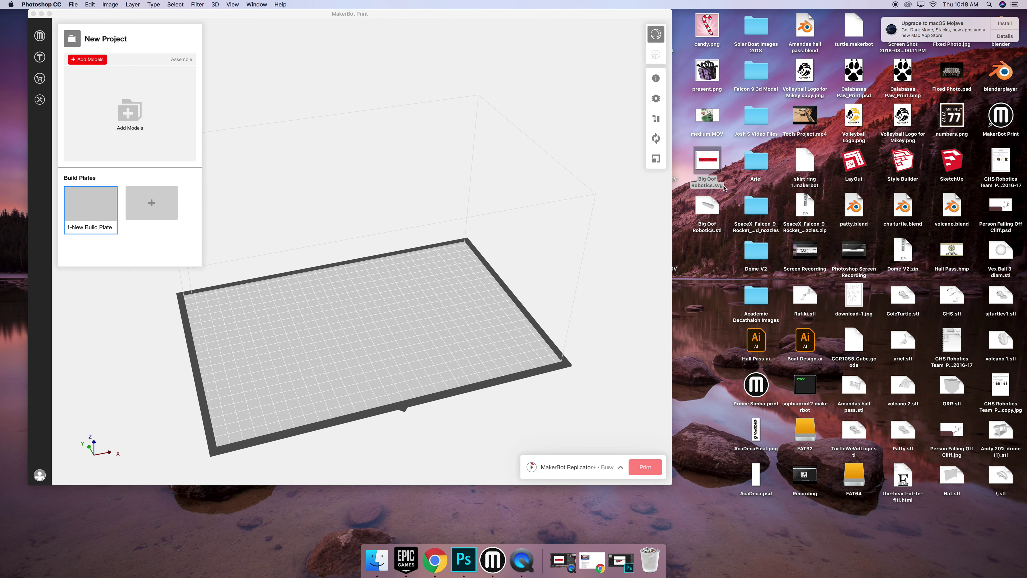
pyautogui.click(126, 105)
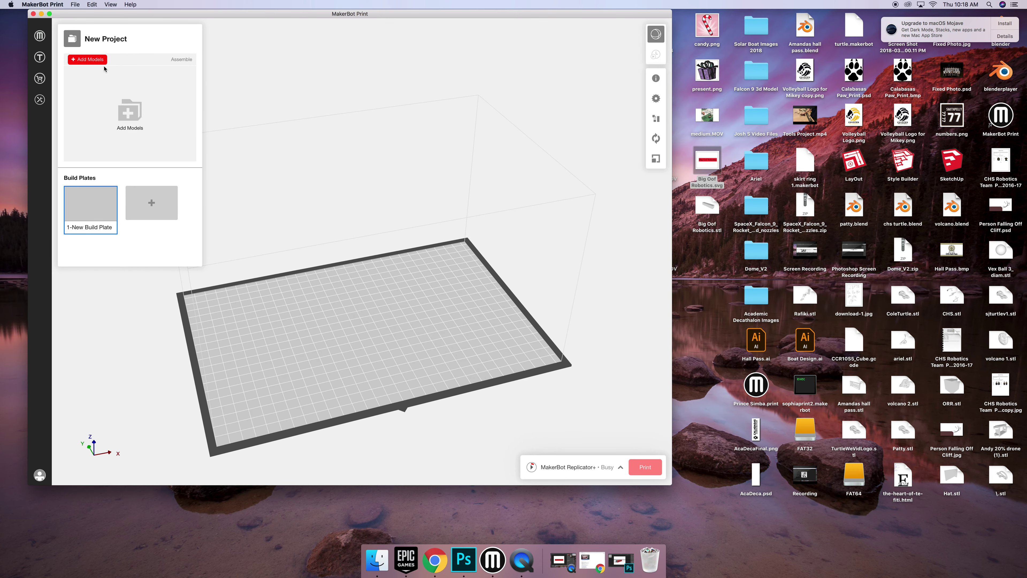
pyautogui.click(101, 60)
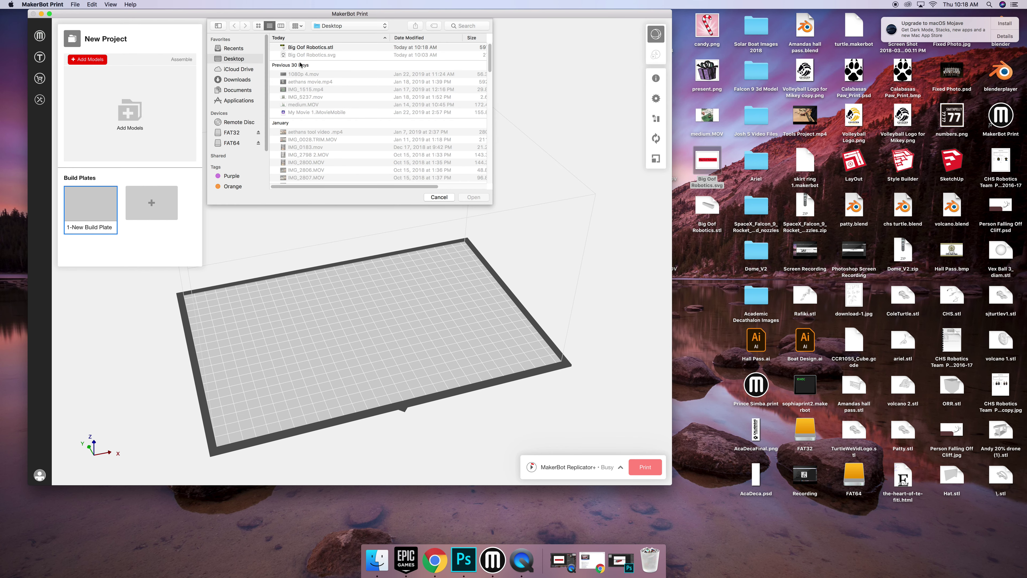
pyautogui.doubleClick(307, 48)
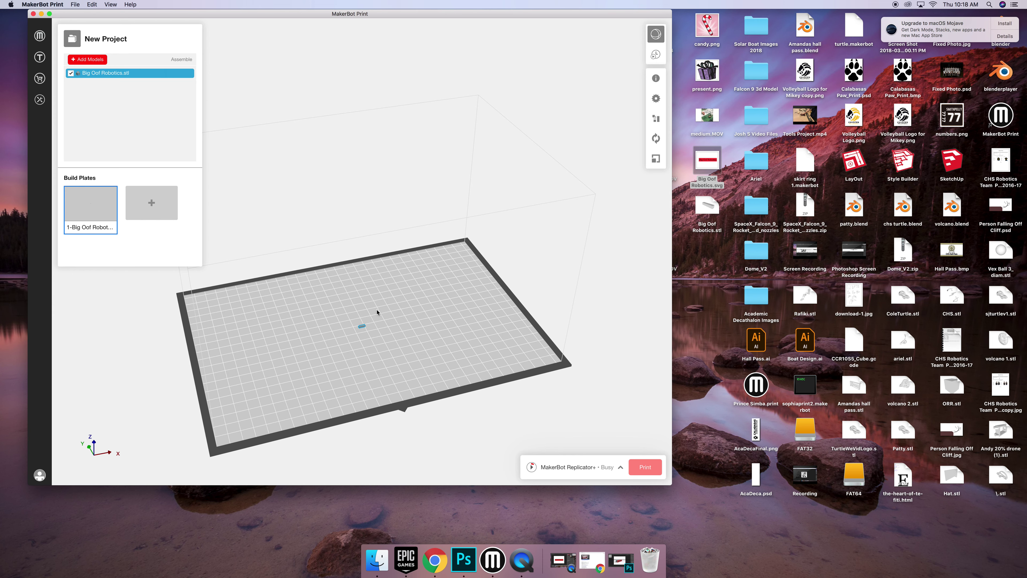
# Try scaling the nameplate uniformly to an X length of 100 mm and then 200 mm.
pyautogui.scroll(-2, 394, 349)
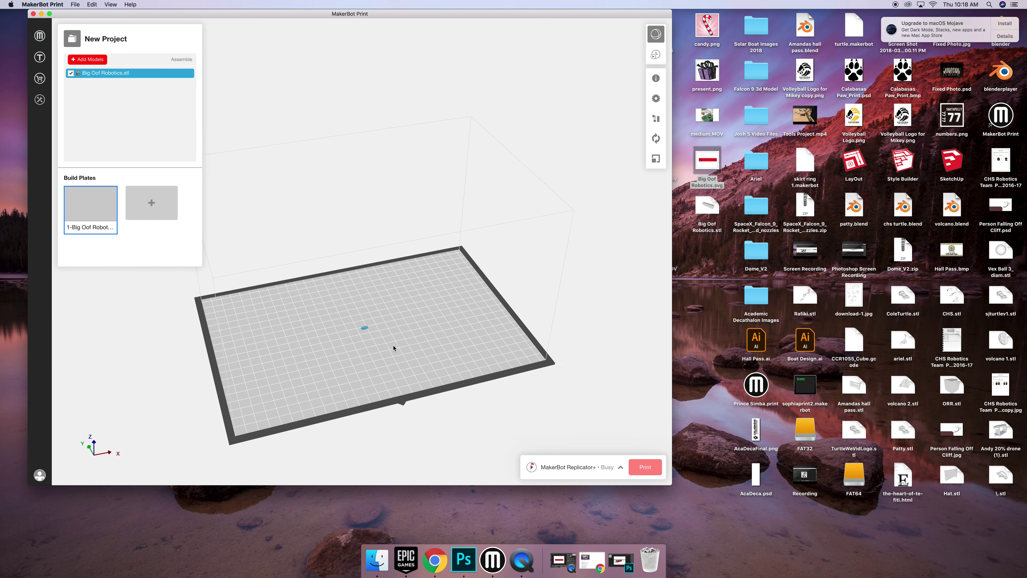
pyautogui.scroll(8, 394, 349)
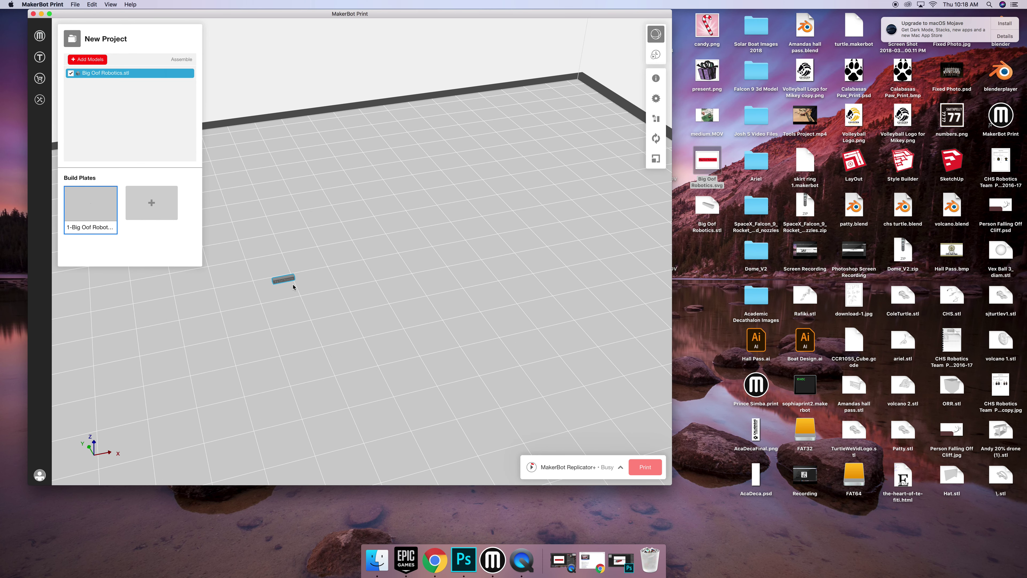
pyautogui.scroll(1, 293, 286)
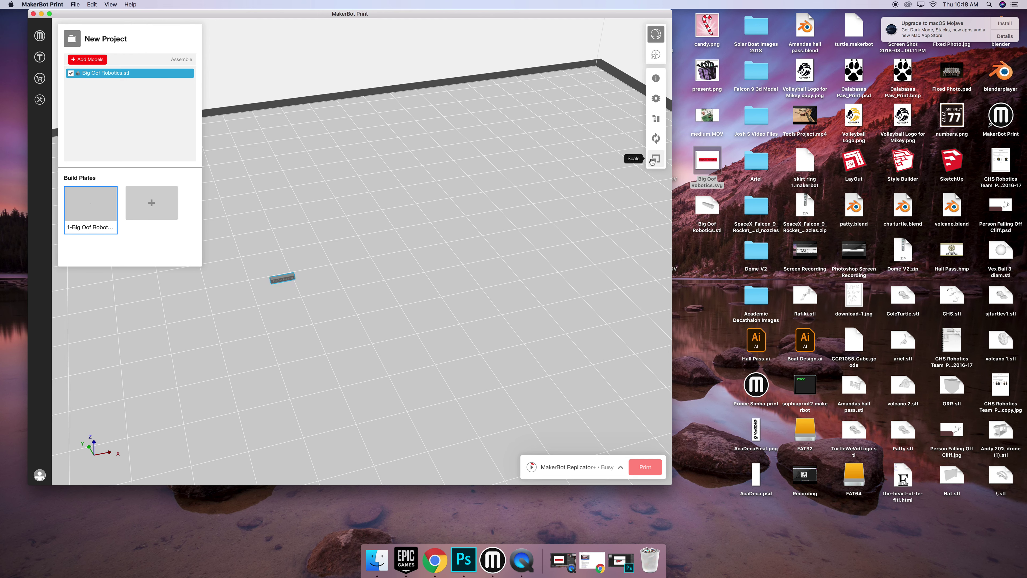
pyautogui.click(656, 158)
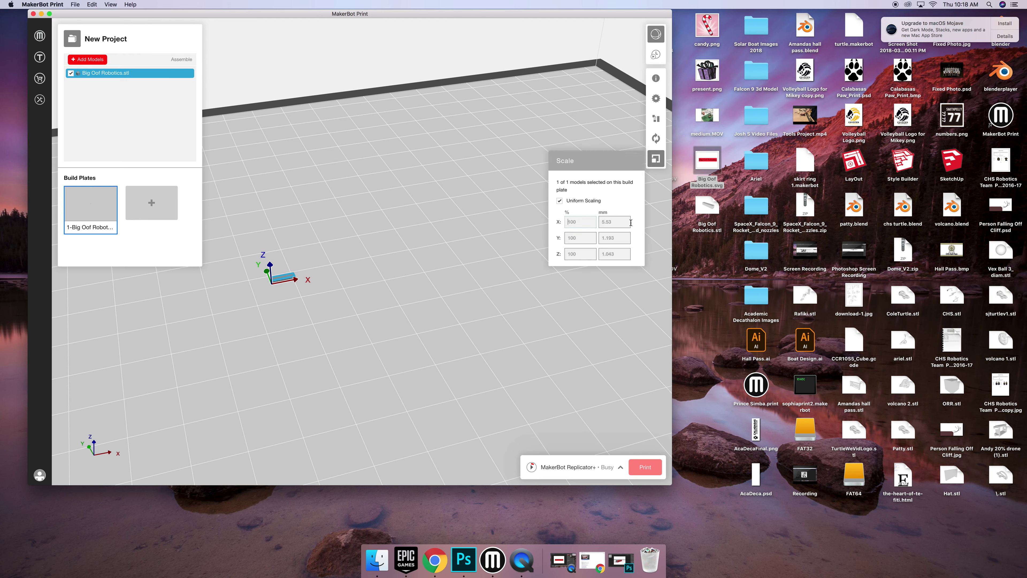
pyautogui.click(615, 219)
pyautogui.write('100')
pyautogui.press('Return')
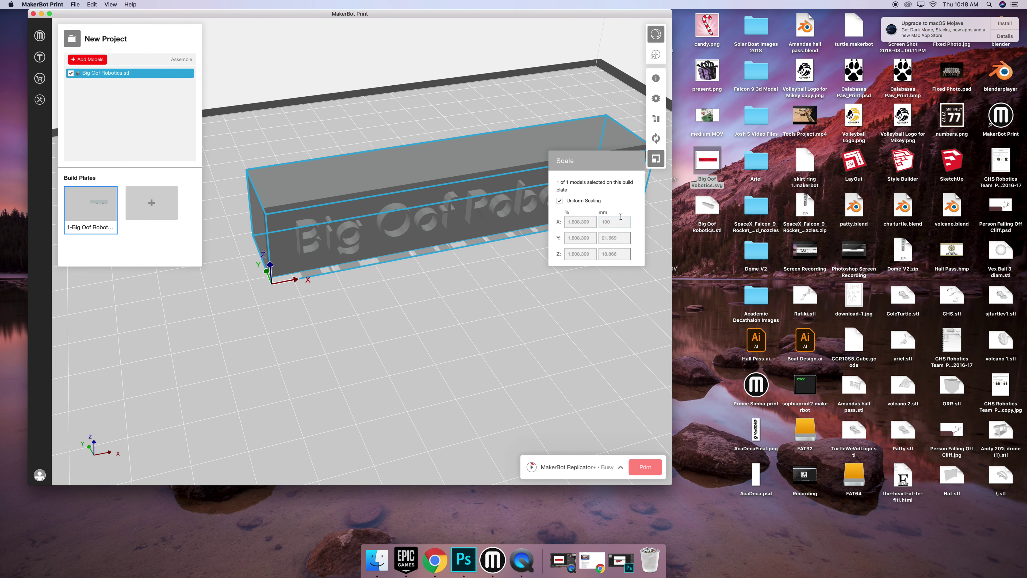
pyautogui.write('200')
pyautogui.press('Return')
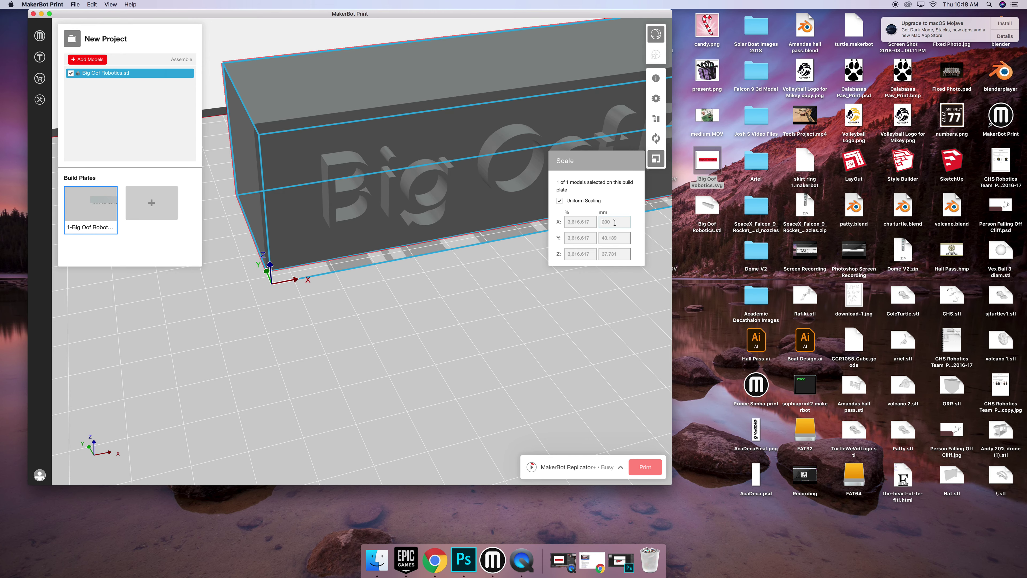
# Switch to Chrome, look up the conversion "5.5 inches to mm" and return to MakerBot Print.
pyautogui.click(434, 559)
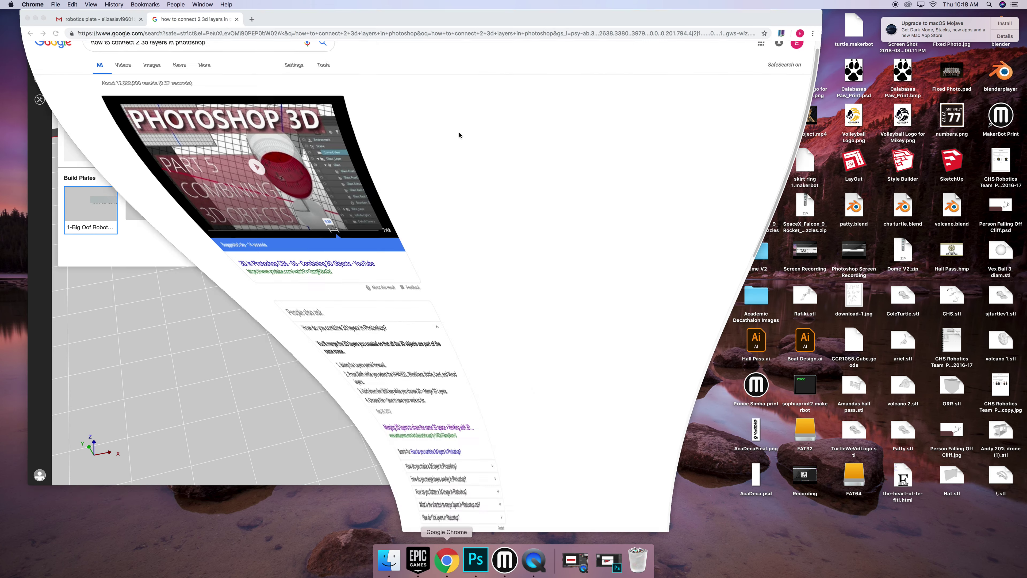
pyautogui.click(242, 32)
pyautogui.write('5.')
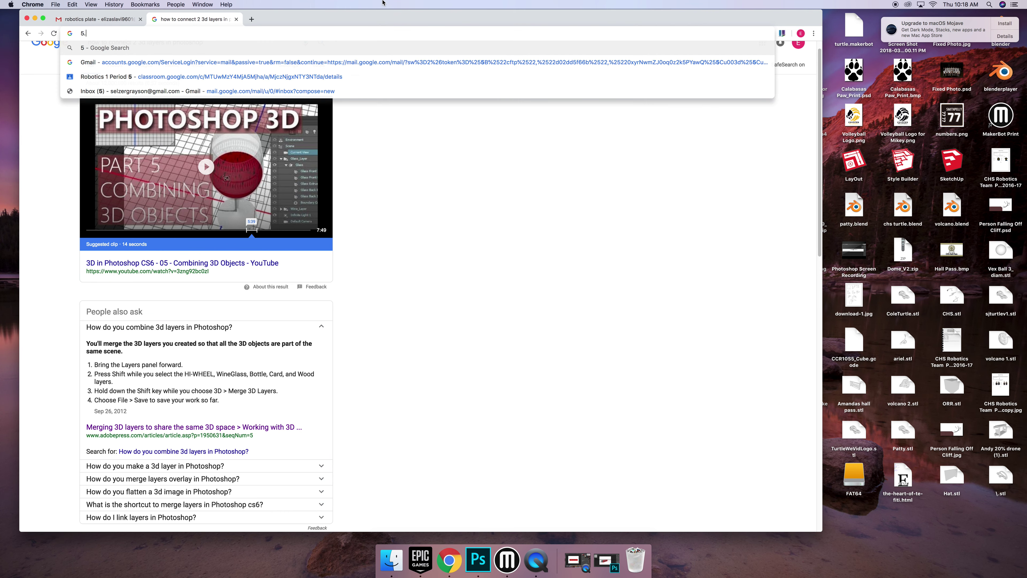
pyautogui.write('5 inches to')
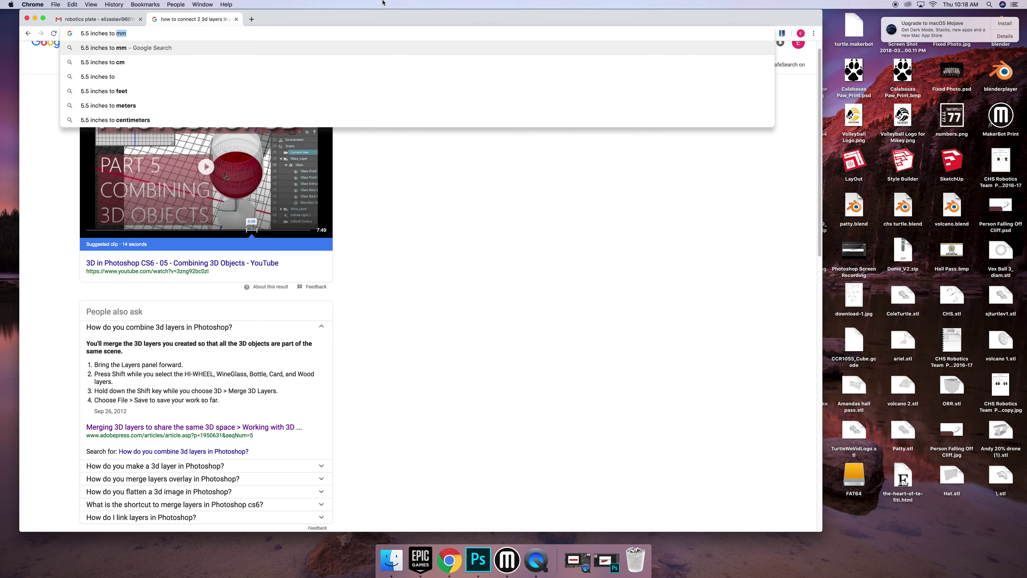
pyautogui.press('Return')
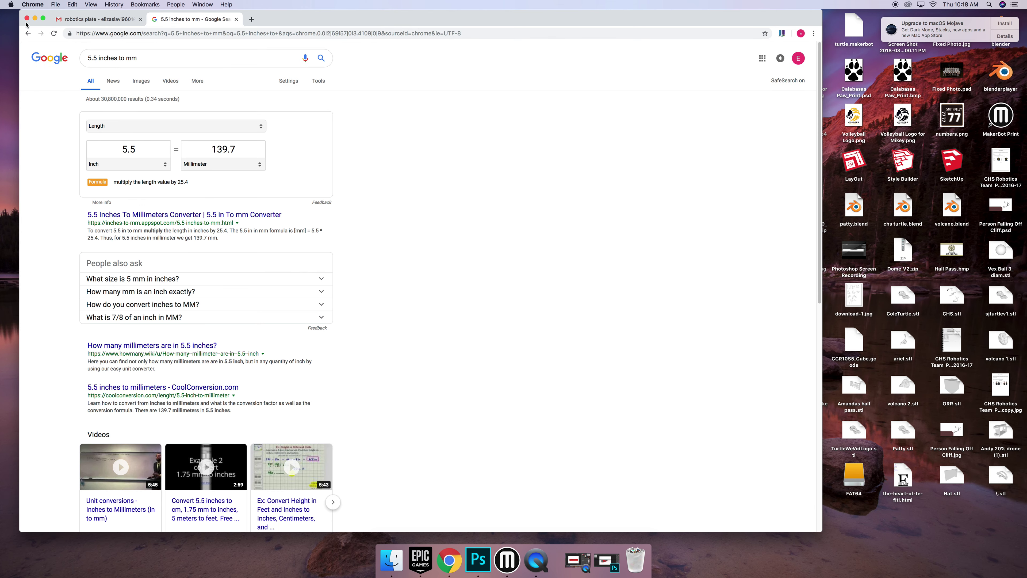
pyautogui.click(34, 19)
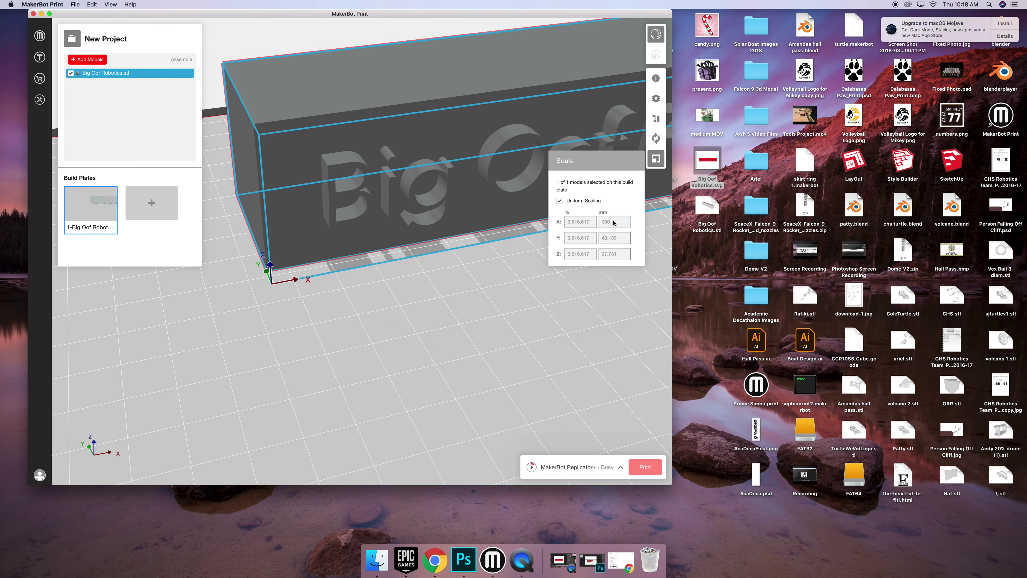
# Scale the nameplate uniformly to an X length of 139.7 mm and collapse the project overview.
pyautogui.write('139.7')
pyautogui.press('Return')
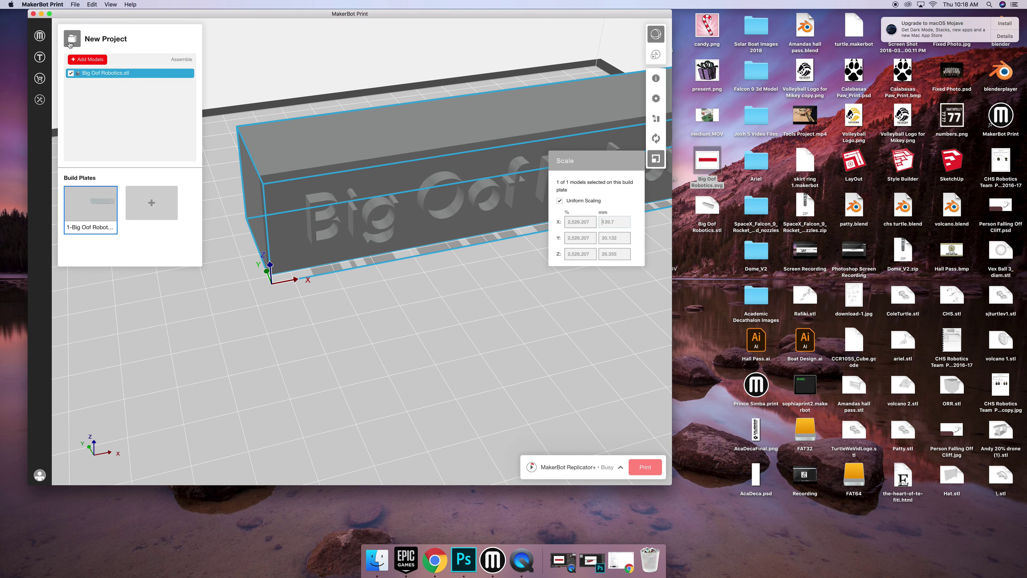
pyautogui.click(469, 138)
pyautogui.scroll(10, 467, 126)
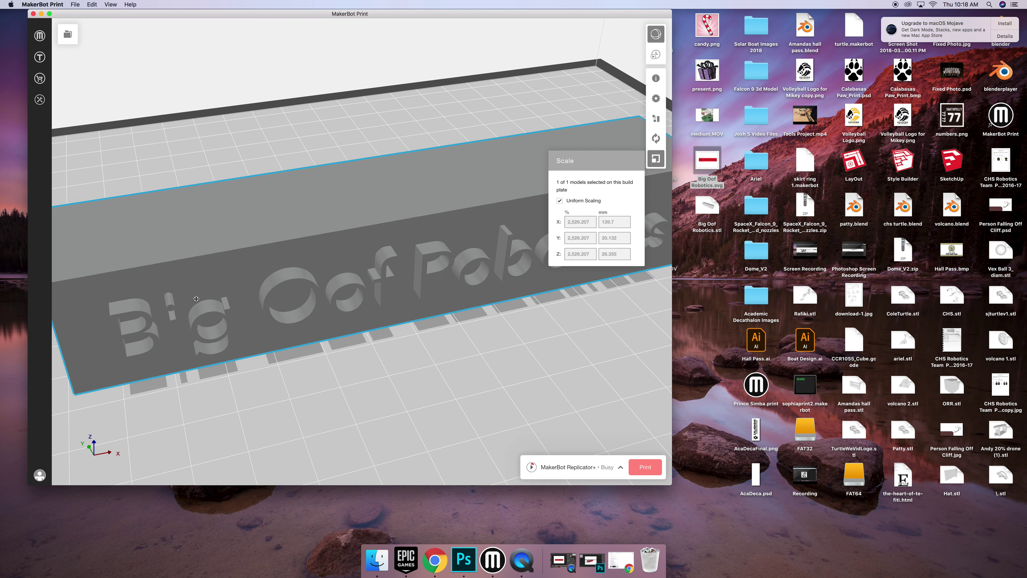
pyautogui.moveTo(196, 301); pyautogui.dragTo(210, 251)
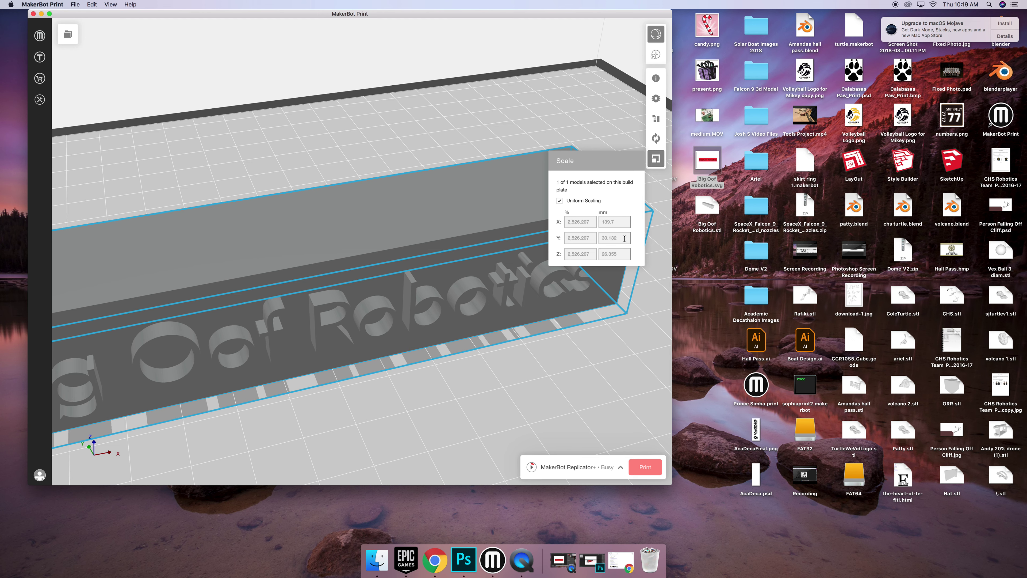
# Turn off uniform scaling so the nameplate's Y dimension can be set independently.
pyautogui.click(624, 239)
pyautogui.click(559, 201)
pyautogui.click(610, 236)
pyautogui.write('1')
pyautogui.press('BackSpace')
# Switch to Chrome, look up the conversion "1 inches to mm" and return to MakerBot Print.
pyautogui.click(621, 561)
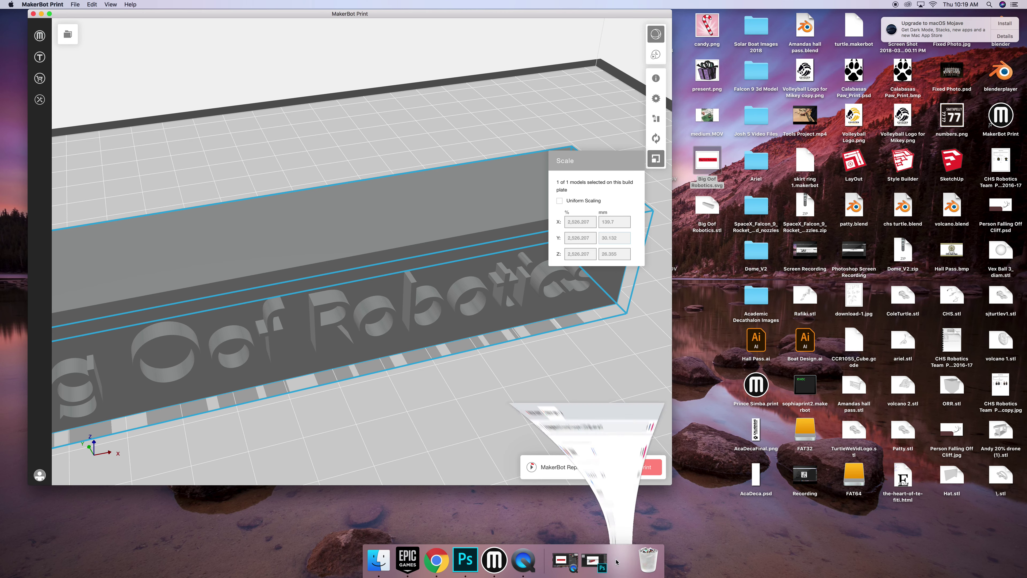
pyautogui.moveTo(137, 58); pyautogui.dragTo(97, 59)
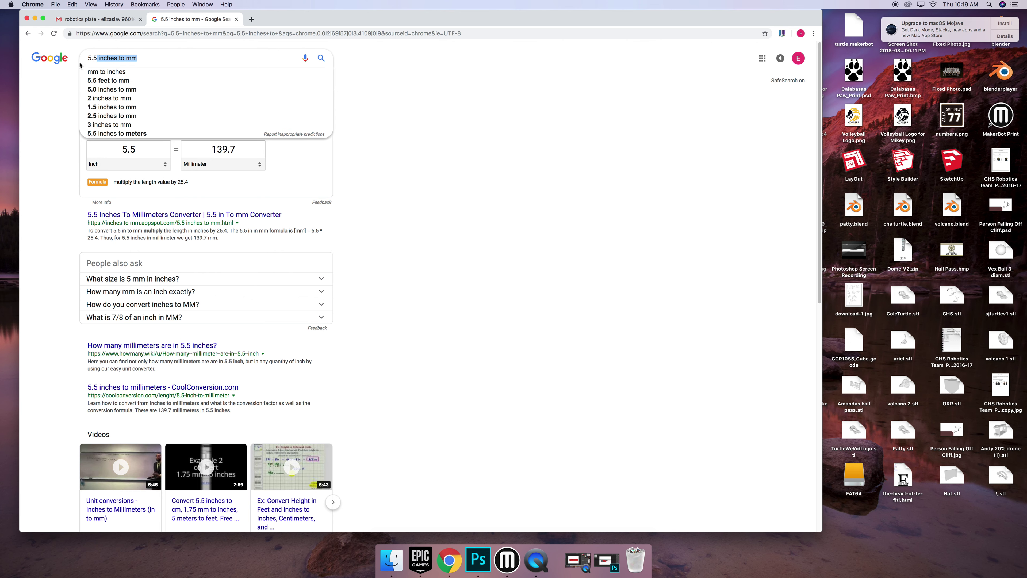
pyautogui.doubleClick(93, 58)
pyautogui.write('1')
pyautogui.press('Return')
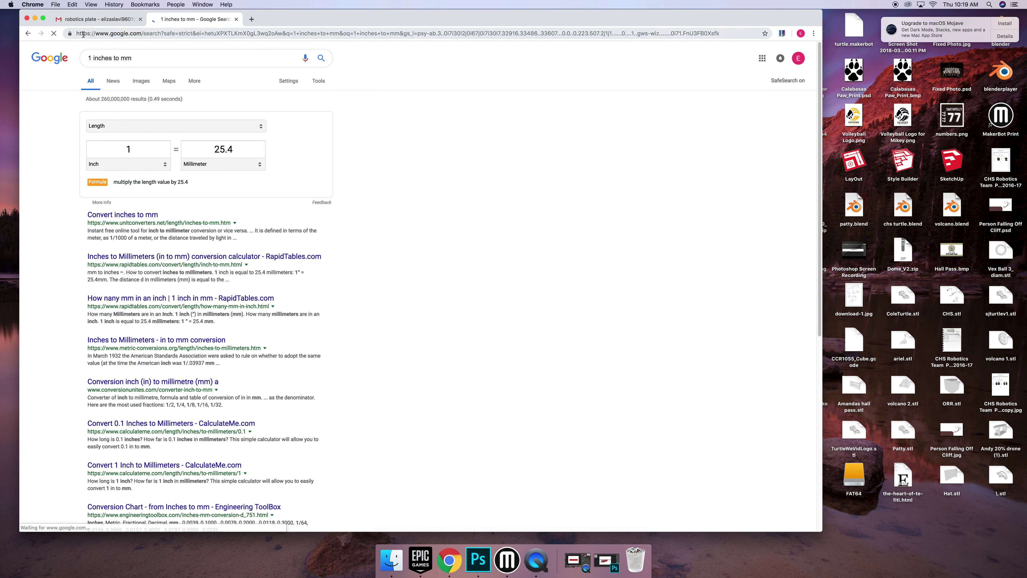
pyautogui.click(34, 18)
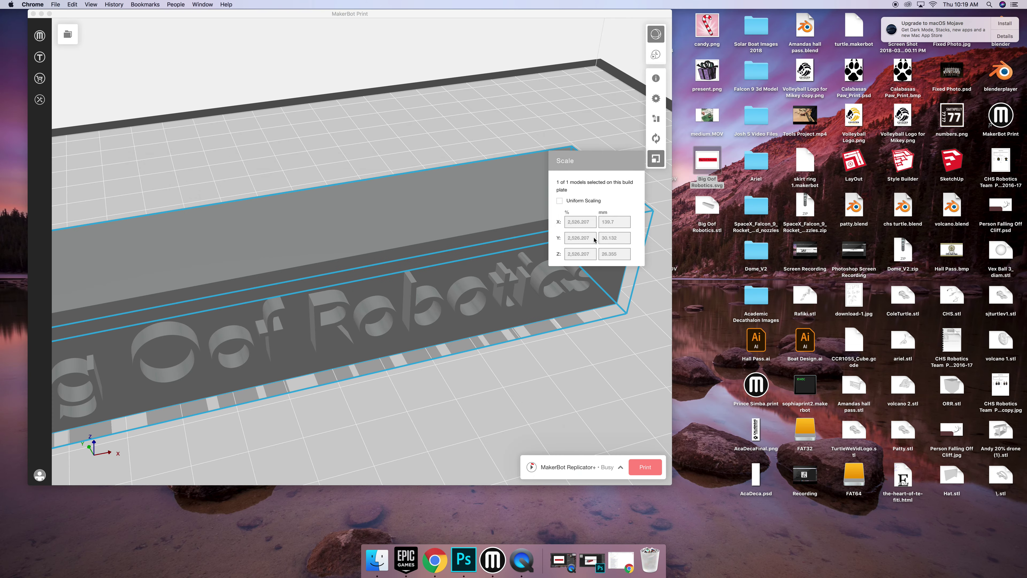
# Set the nameplate's Y dimension to 25.4 mm and close the scale settings.
pyautogui.doubleClick(607, 237)
pyautogui.write('25.4')
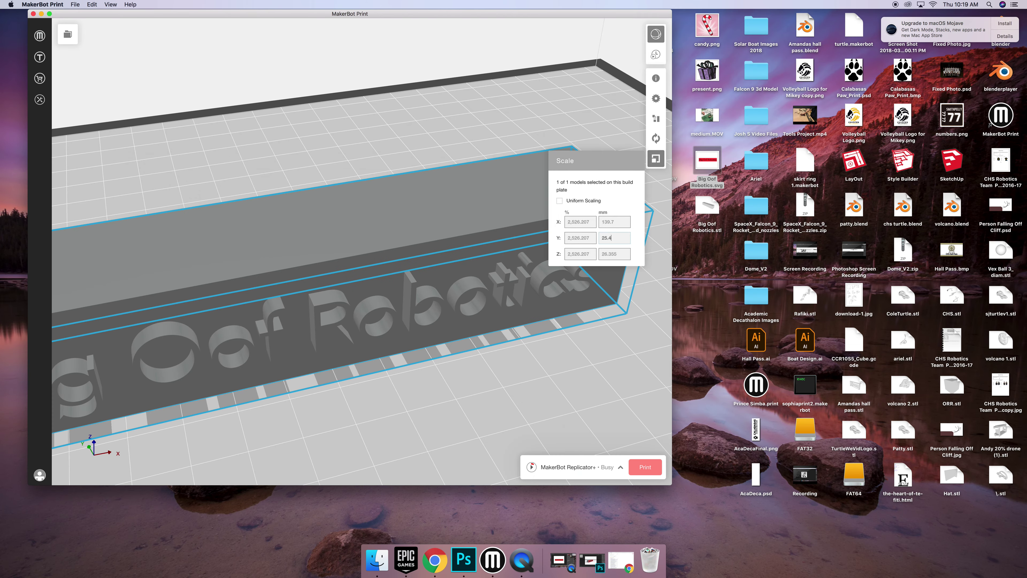
pyautogui.press('Return')
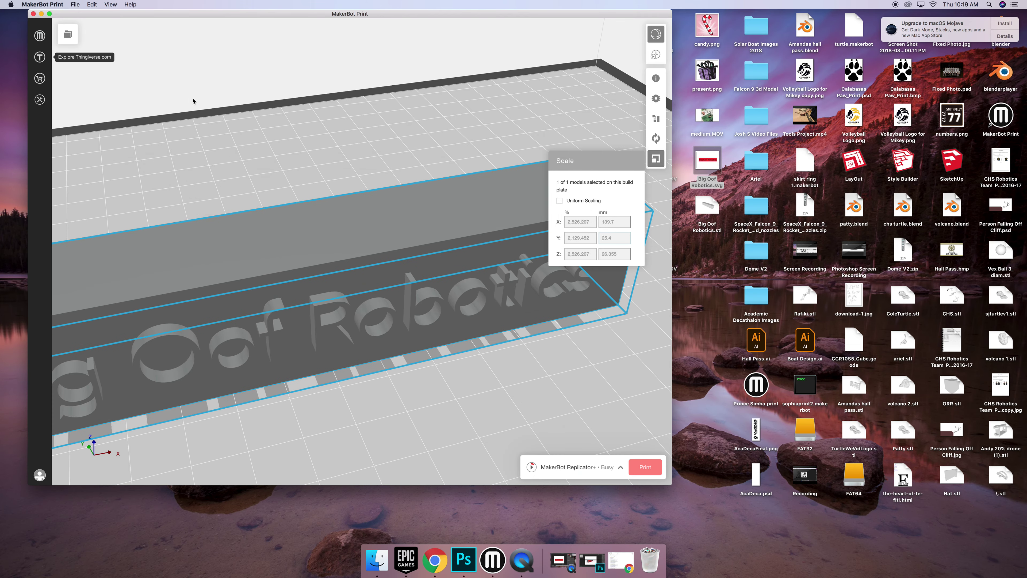
pyautogui.click(656, 158)
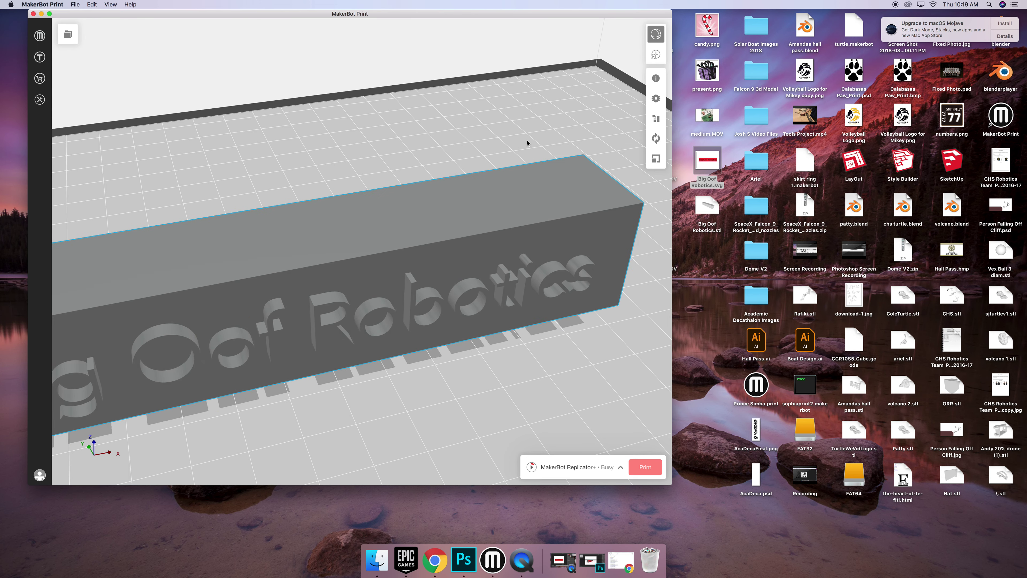
# Examine the scaled nameplate's proportions and placement on the build plate from the front and deselect it.
pyautogui.scroll(3, 527, 143)
pyautogui.scroll(-5, 527, 143)
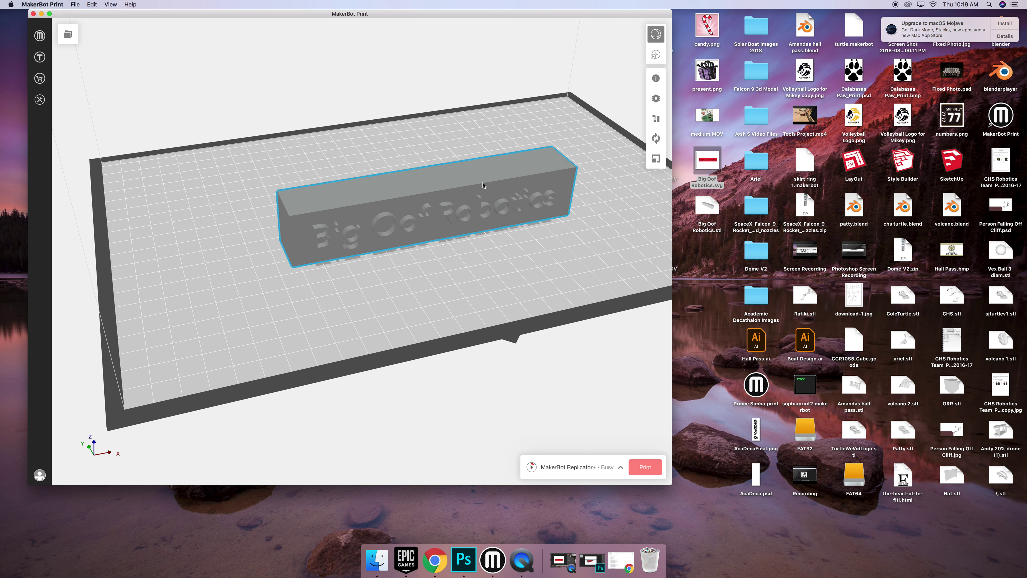
pyautogui.moveTo(505, 282); pyautogui.dragTo(584, 304)
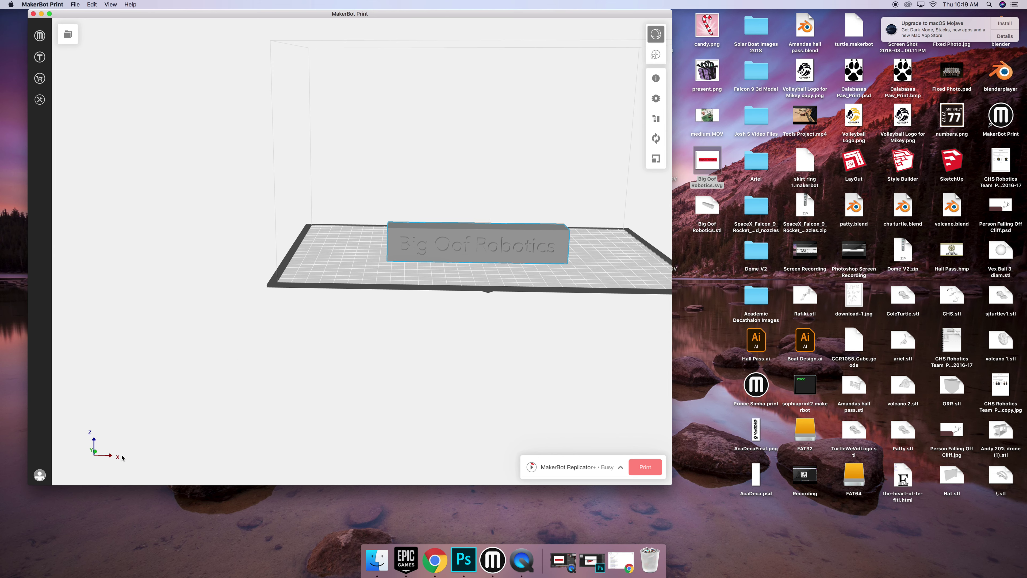
pyautogui.click(113, 457)
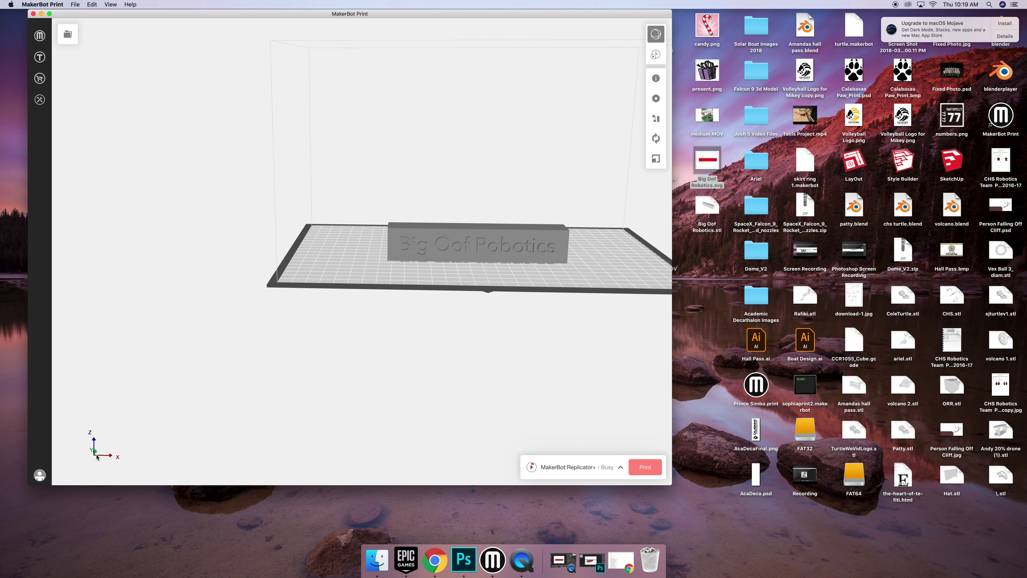
pyautogui.moveTo(594, 382); pyautogui.dragTo(499, 429)
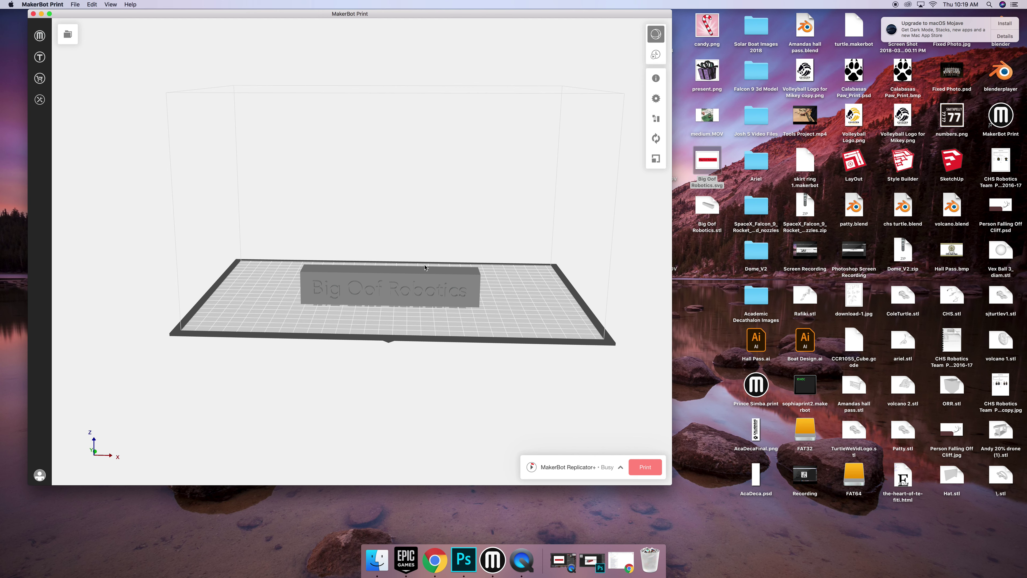
pyautogui.click(418, 275)
pyautogui.click(543, 347)
pyautogui.click(461, 299)
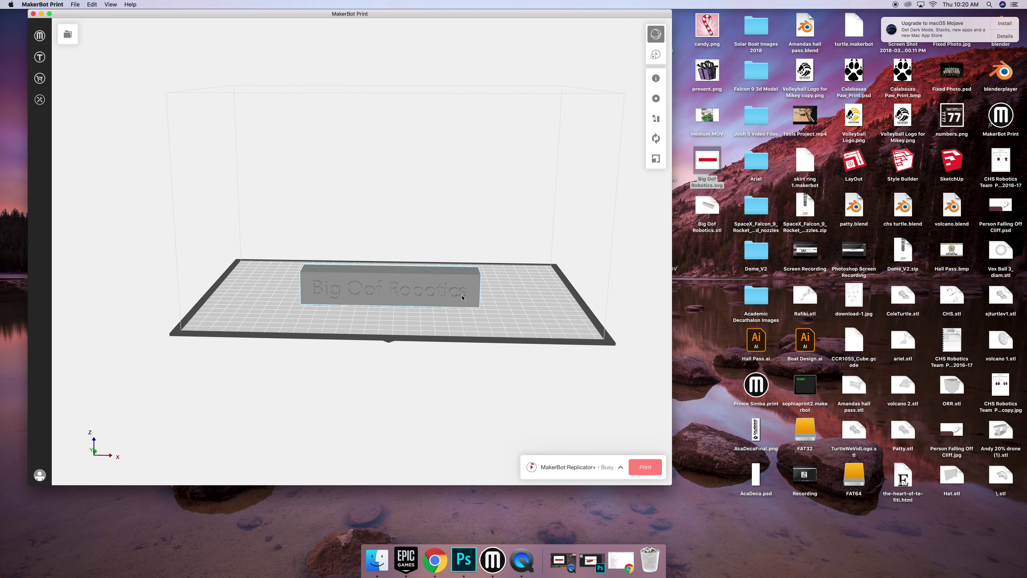
pyautogui.click(488, 290)
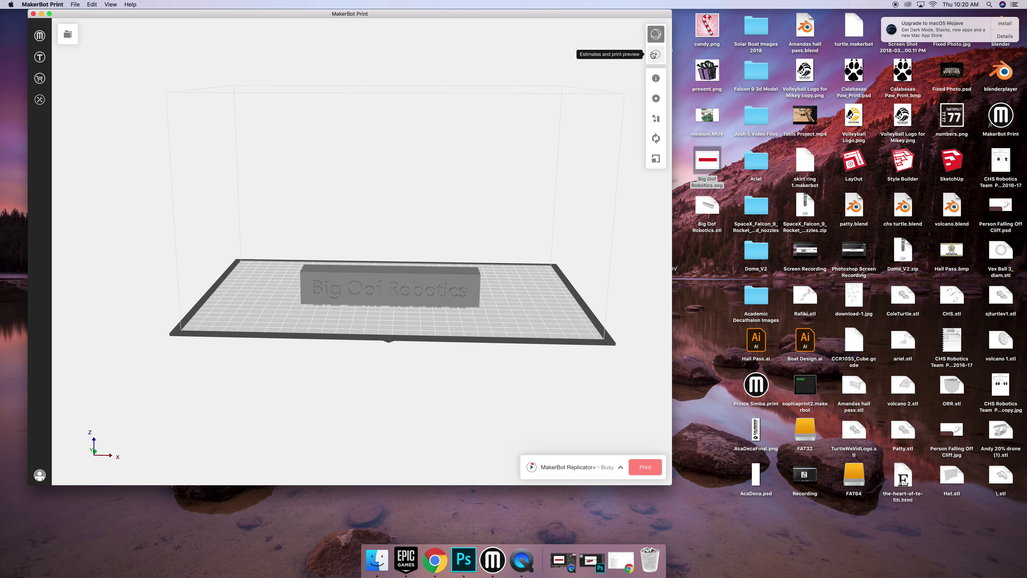
# Open the list of available printers.
pyautogui.click(621, 467)
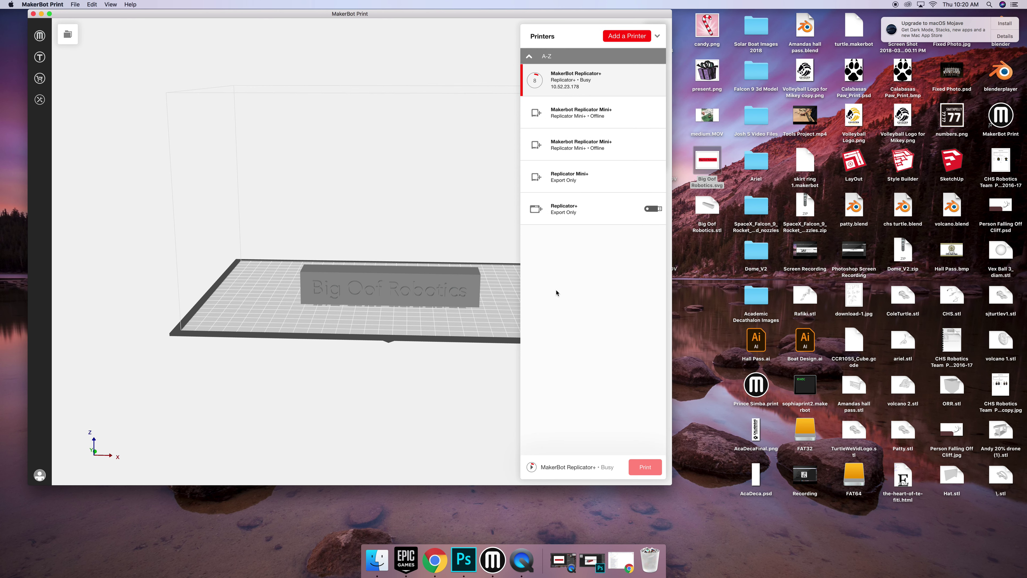